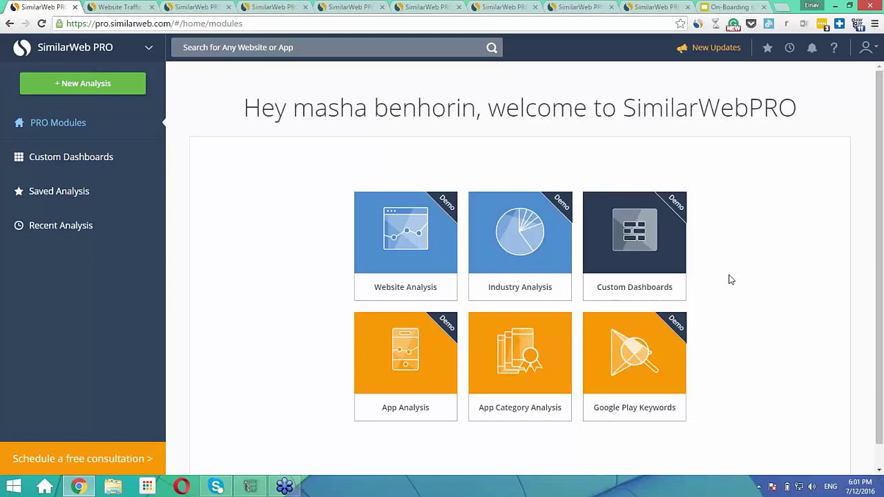
Enter SimilarWeb PRO from the SimilarWeb homepage, search for "target" and open the website analysis of target.com.
{"action": "left_click", "coordinate": [138, 7]}
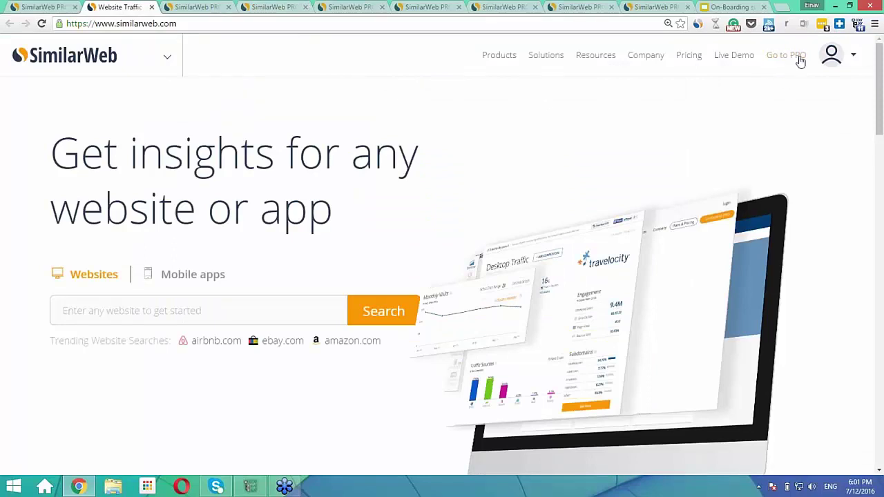
{"action": "left_click", "coordinate": [786, 59]}
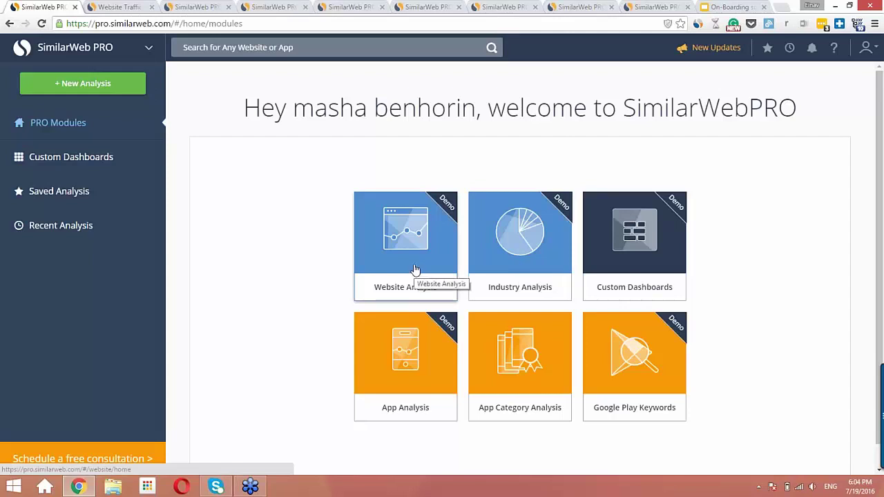
{"action": "left_click", "coordinate": [321, 47]}
{"action": "type", "text": "tar"}
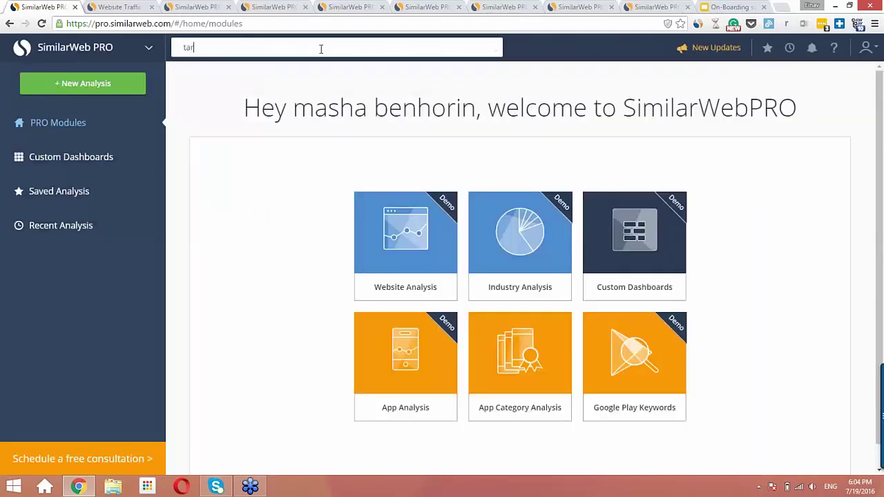
{"action": "type", "text": "get"}
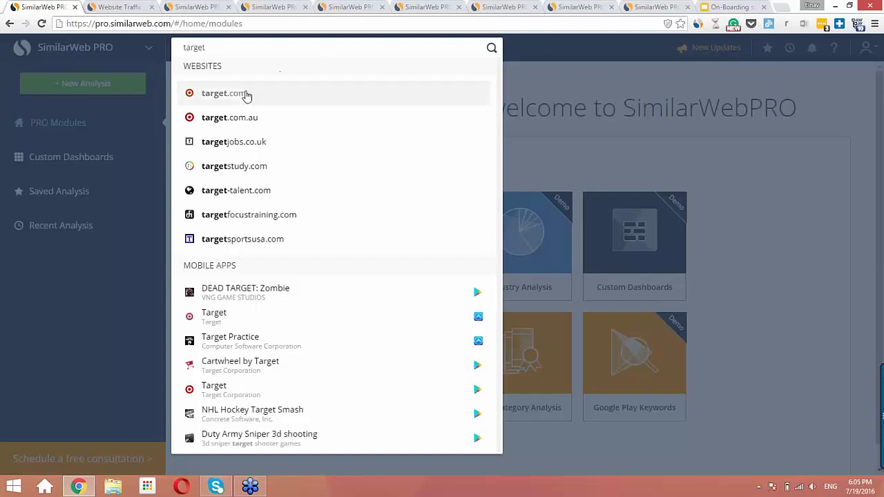
{"action": "left_click", "coordinate": [245, 97]}
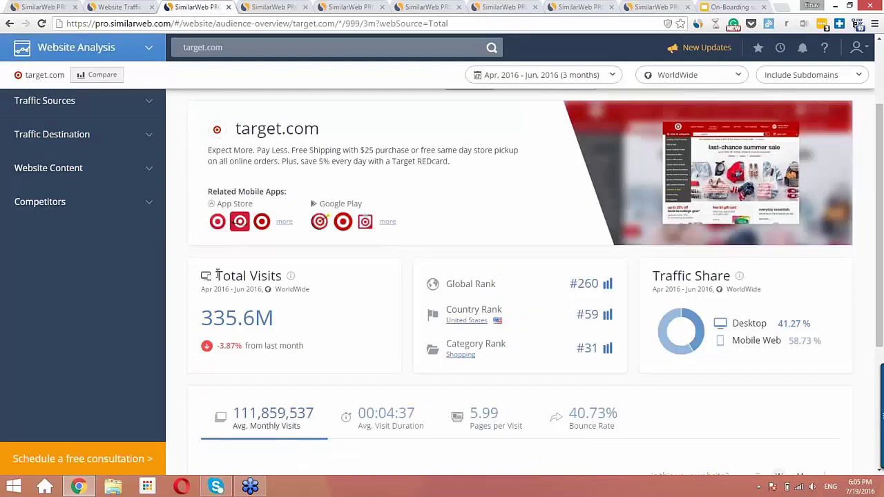
Expand the Traffic Sources and Traffic Destination sections to review the reports available for target.com.
{"action": "scroll", "coordinate": [216, 273], "scroll_direction": "up", "scroll_amount": 2}
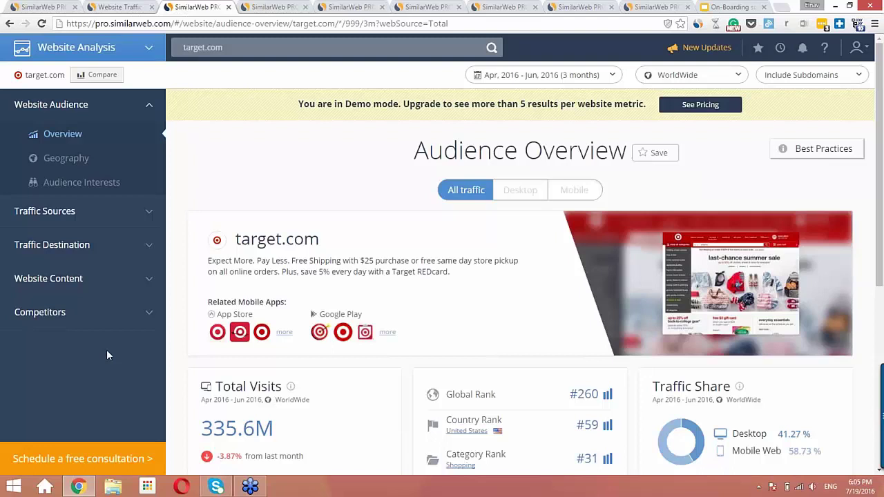
{"action": "left_click", "coordinate": [150, 214]}
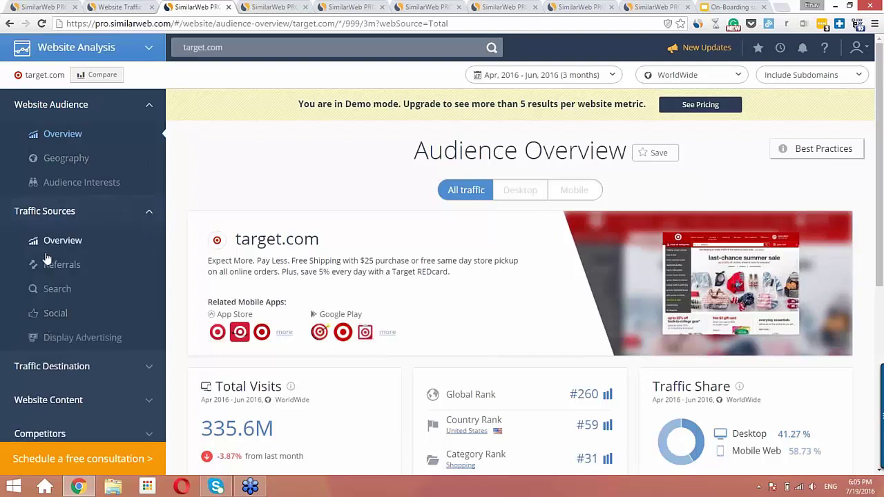
{"action": "left_click", "coordinate": [142, 369]}
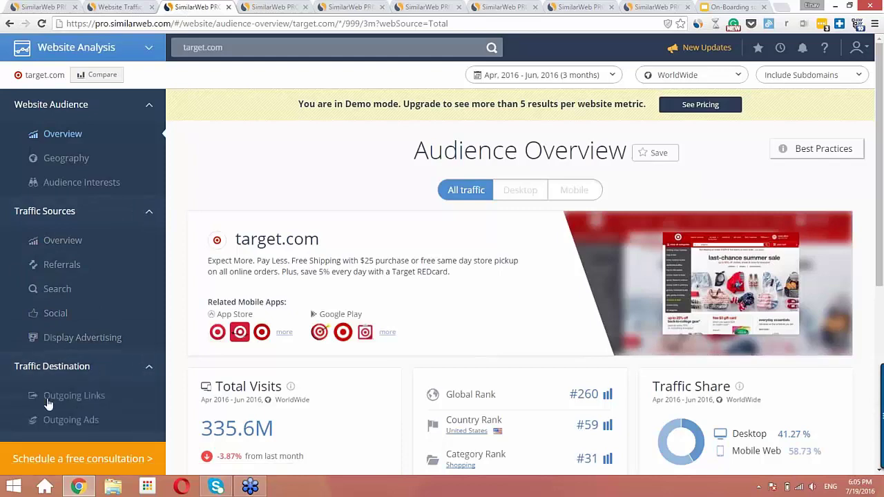
{"action": "scroll", "coordinate": [87, 403], "scroll_direction": "down", "scroll_amount": 2}
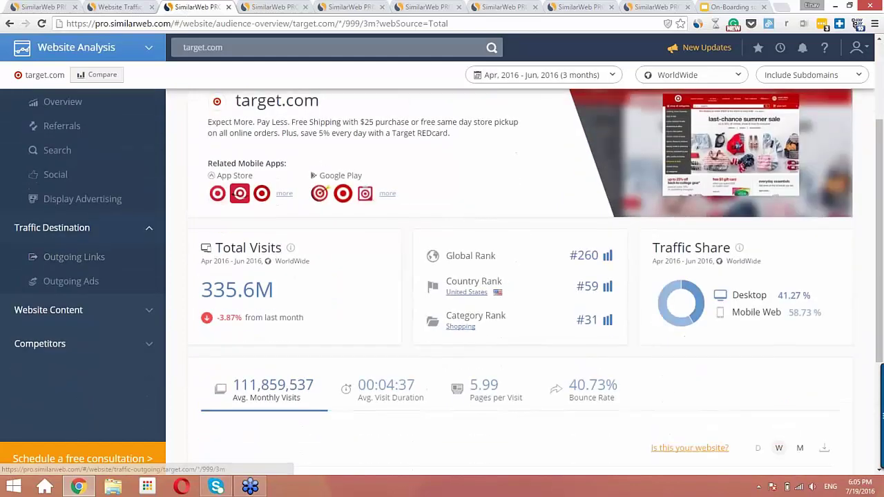
{"action": "scroll", "coordinate": [74, 257], "scroll_direction": "down", "scroll_amount": 1}
{"action": "scroll", "coordinate": [86, 399], "scroll_direction": "up", "scroll_amount": 3}
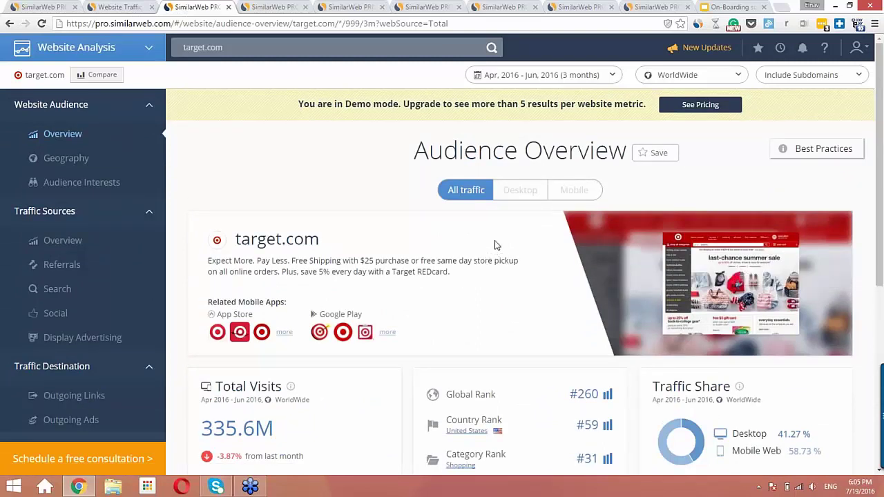
Set the audience overview filters to Last 3 months, WorldWide and Include Subdomains.
{"action": "left_click", "coordinate": [612, 76]}
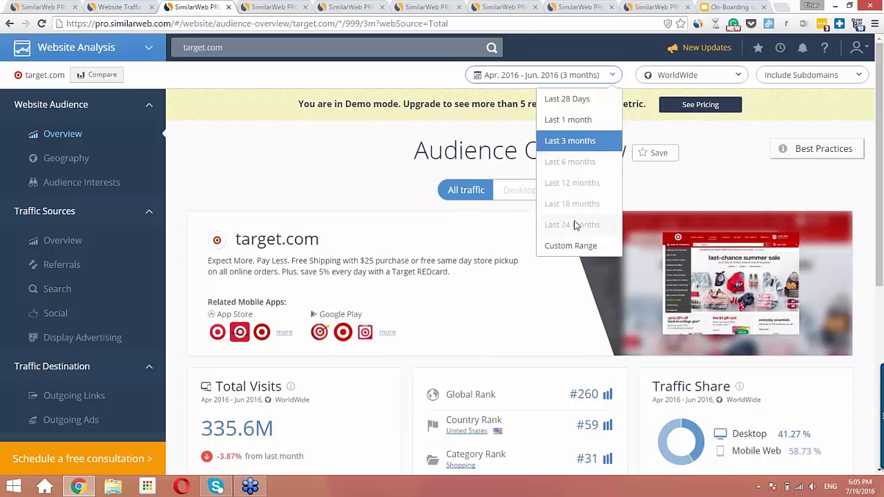
{"action": "left_click", "coordinate": [584, 141]}
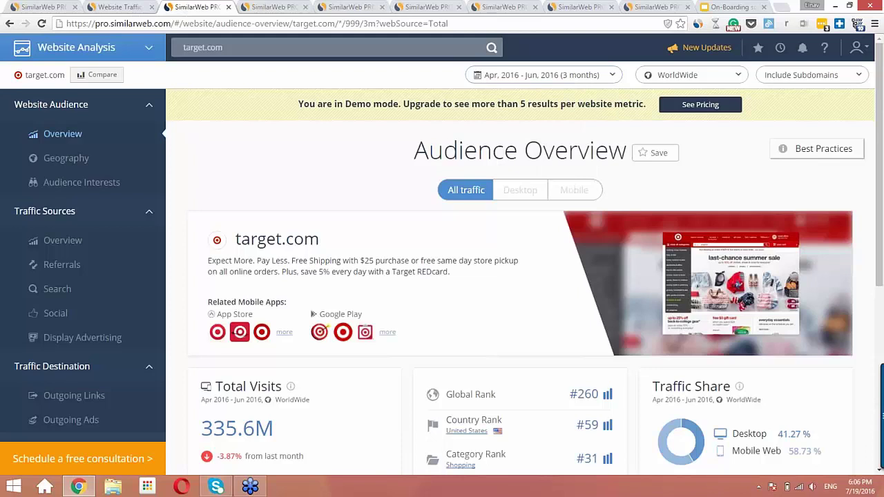
{"action": "left_click", "coordinate": [739, 76]}
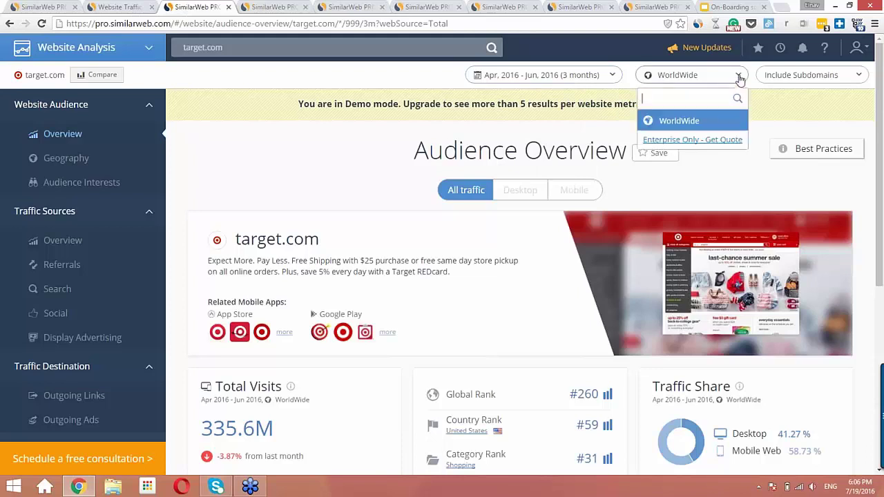
{"action": "left_click", "coordinate": [706, 123]}
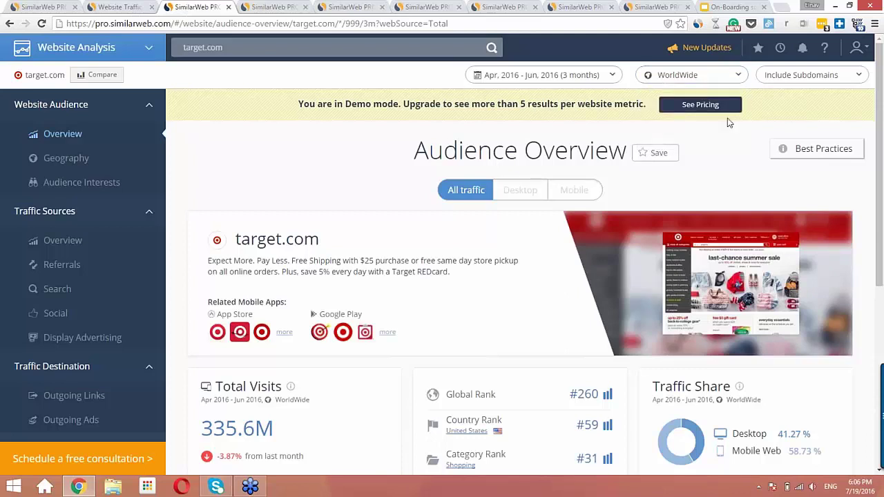
{"action": "left_click", "coordinate": [855, 76]}
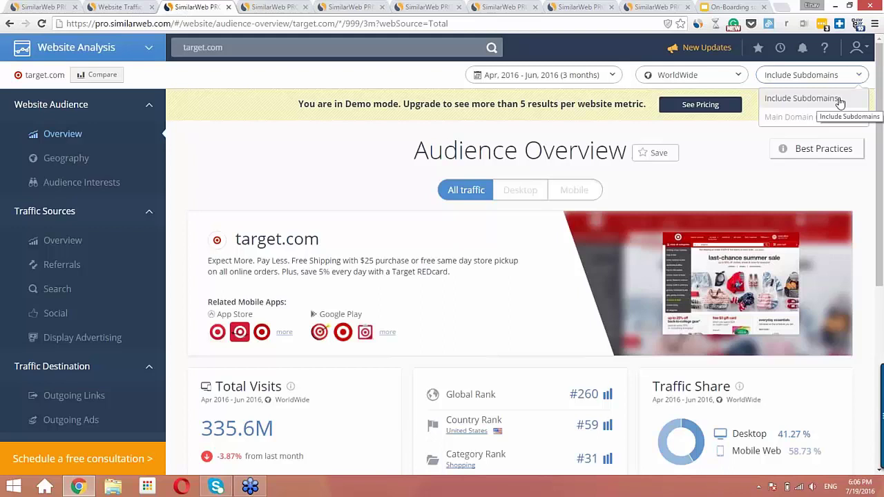
{"action": "left_click", "coordinate": [839, 100]}
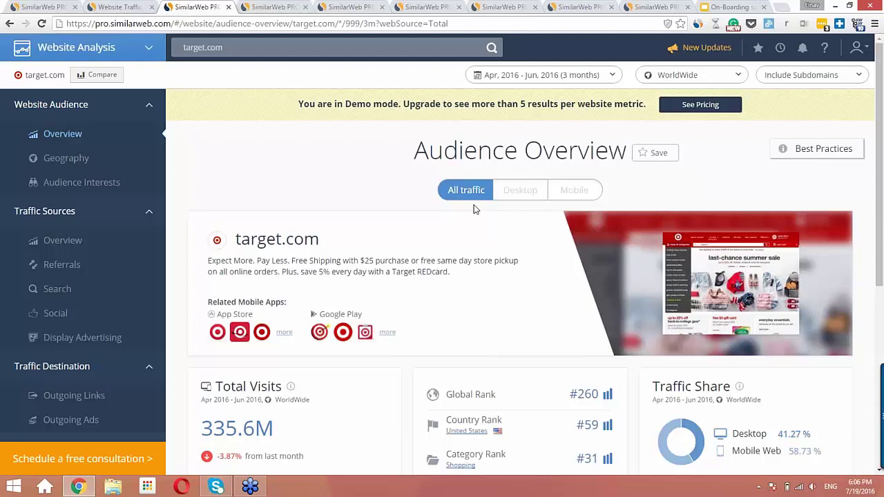
Add walmart.com from the similar sites as a competitor of target.com and bring up their audience overview comparison.
{"action": "scroll", "coordinate": [484, 266], "scroll_direction": "down", "scroll_amount": 1}
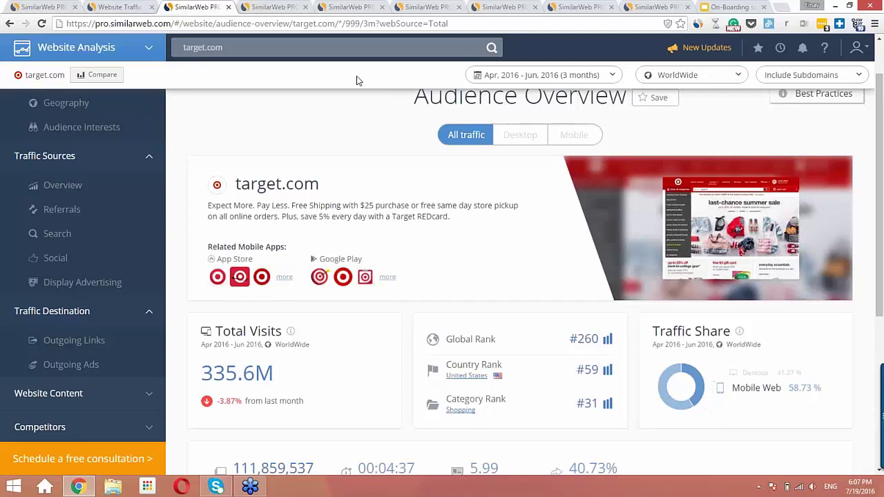
{"action": "left_click", "coordinate": [102, 75]}
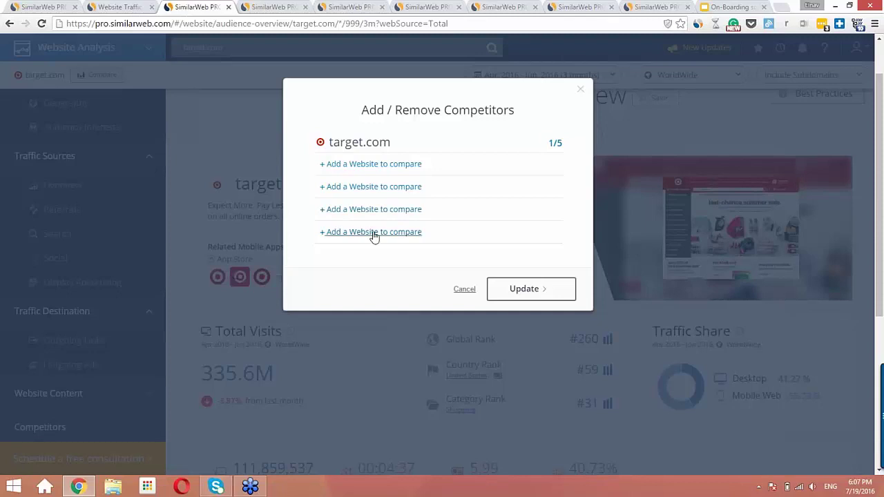
{"action": "left_click", "coordinate": [359, 168]}
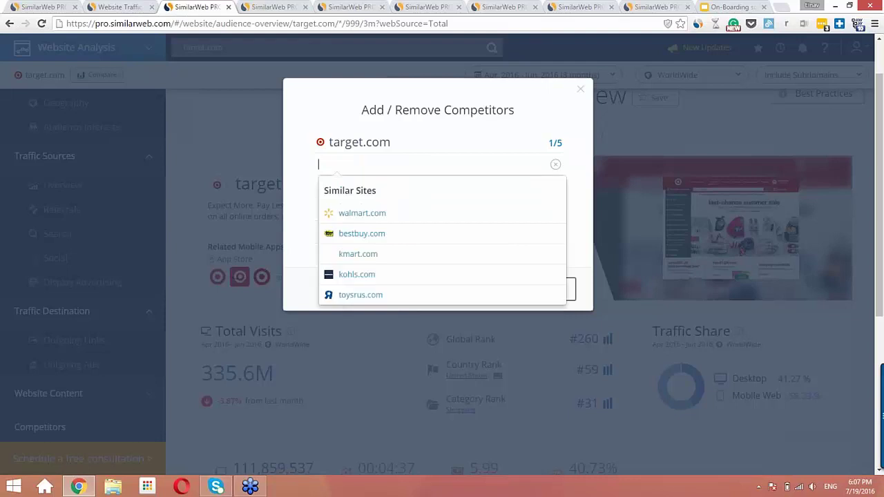
{"action": "left_click", "coordinate": [362, 215]}
{"action": "left_click", "coordinate": [529, 291]}
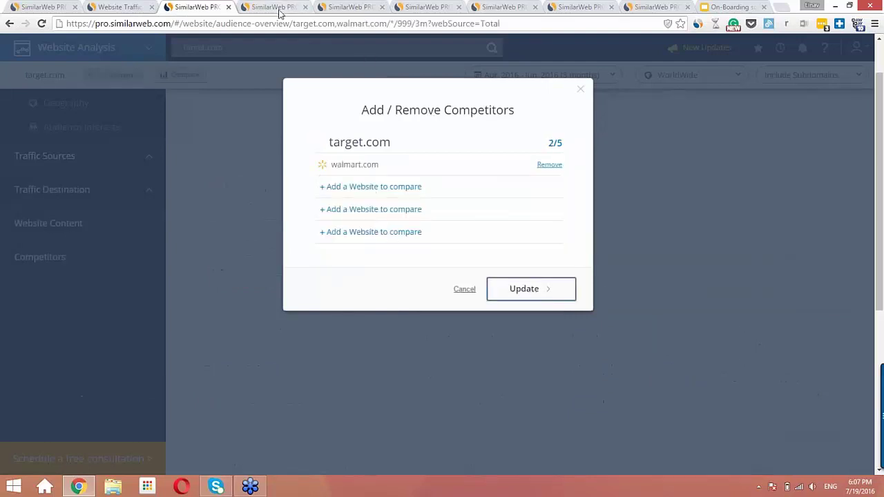
{"action": "left_click", "coordinate": [280, 8]}
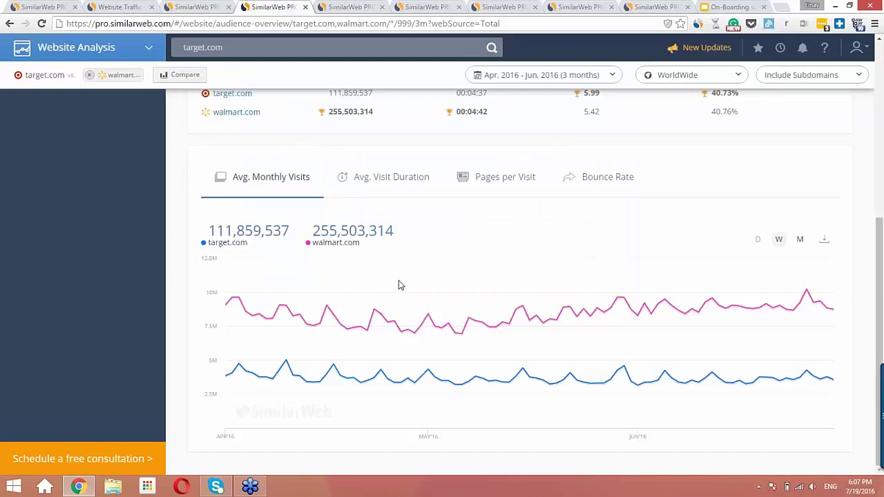
Compare total visits, country rank, traffic share and engagement figures of target.com and walmart.com.
{"action": "scroll", "coordinate": [403, 282], "scroll_direction": "up", "scroll_amount": 5}
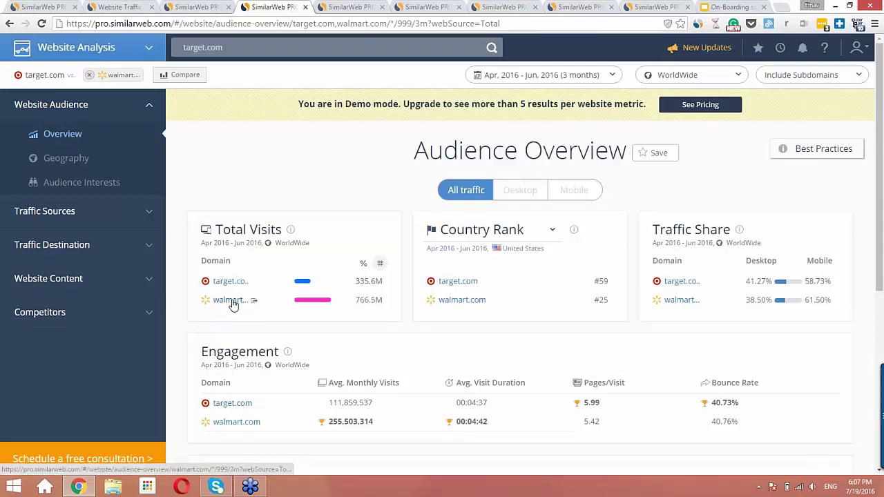
{"action": "mouse_move", "coordinate": [233, 304]}
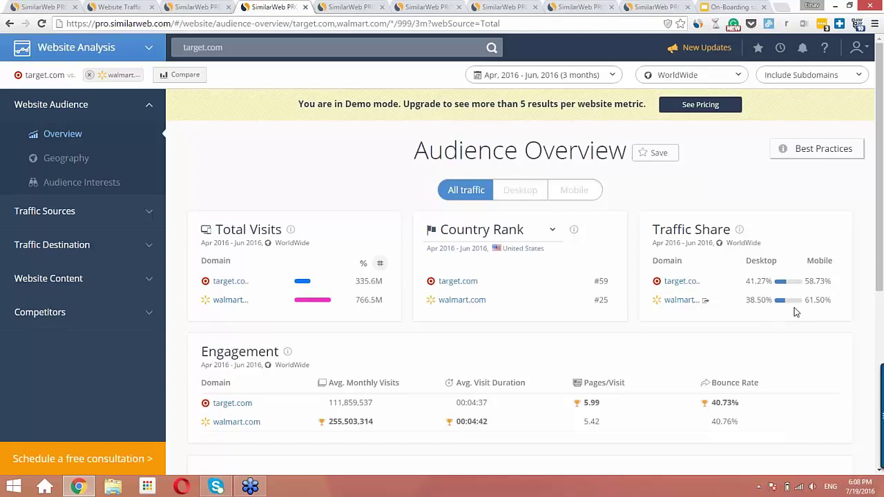
{"action": "scroll", "coordinate": [795, 312], "scroll_direction": "down", "scroll_amount": 3}
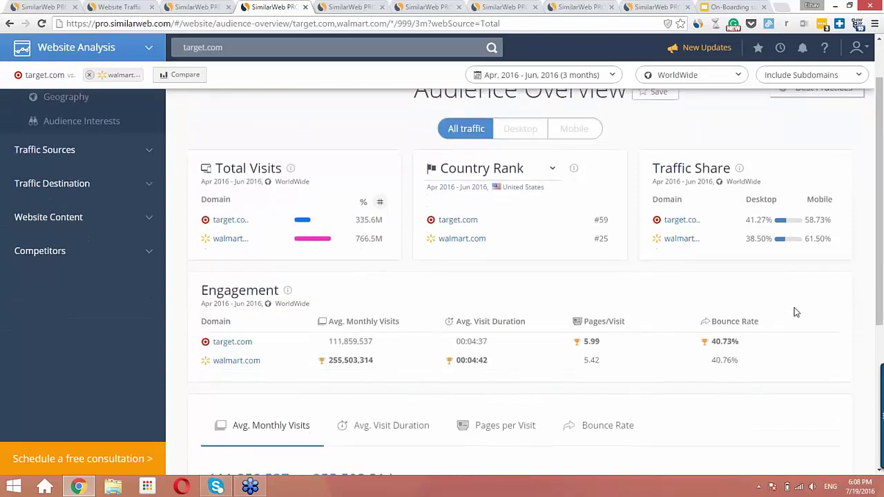
{"action": "scroll", "coordinate": [794, 312], "scroll_direction": "down", "scroll_amount": 2}
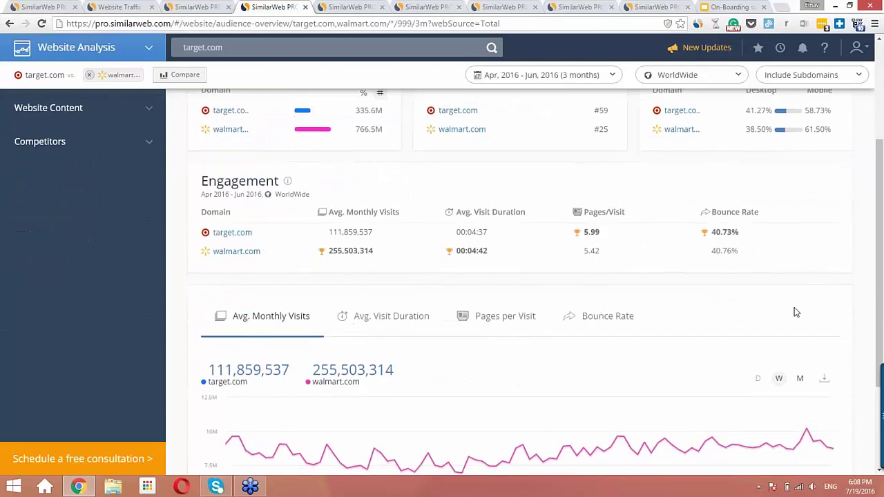
{"action": "scroll", "coordinate": [794, 313], "scroll_direction": "down", "scroll_amount": 2}
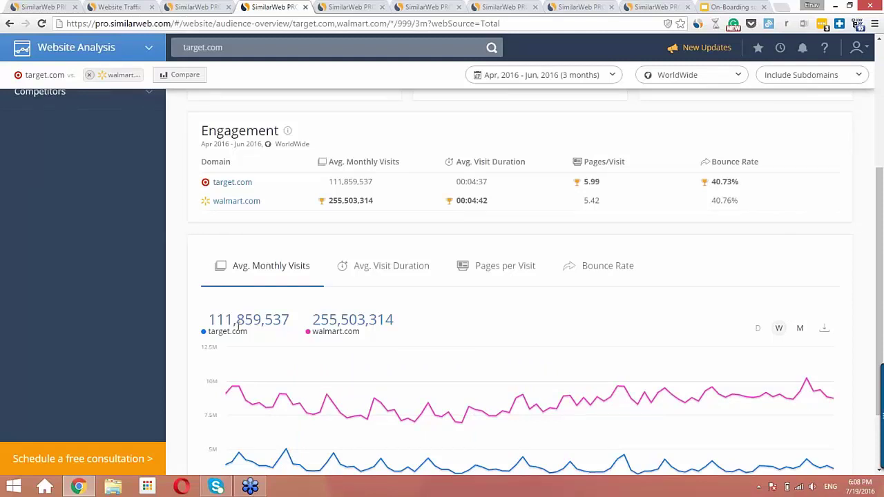
Examine the engagement chart by Avg. Visit Duration and by Pages per Visit for both sites.
{"action": "left_click", "coordinate": [401, 277]}
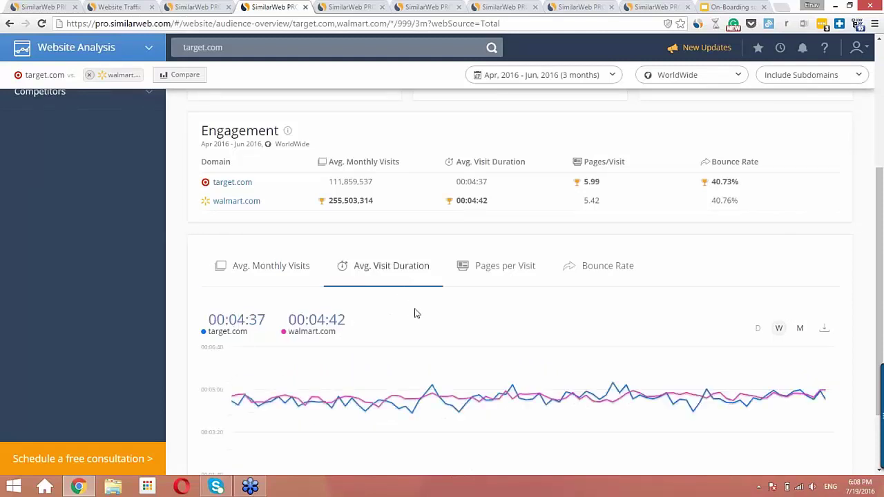
{"action": "scroll", "coordinate": [414, 313], "scroll_direction": "down", "scroll_amount": 3}
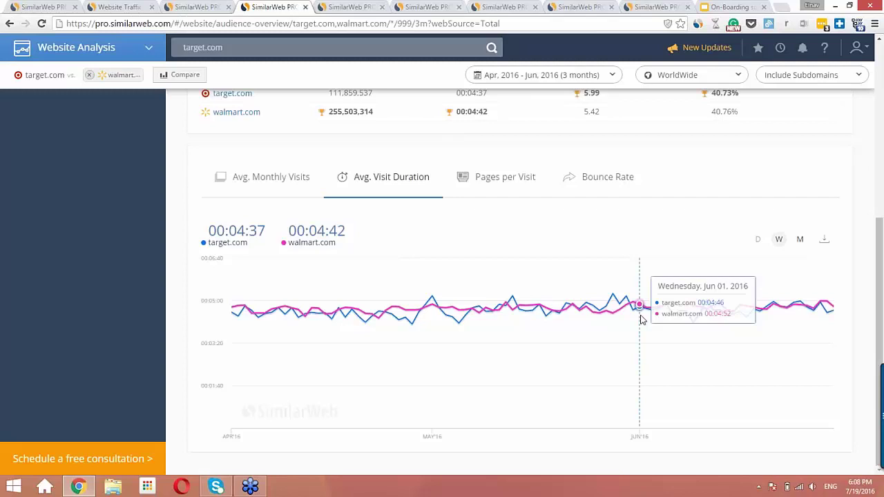
{"action": "left_click", "coordinate": [505, 177]}
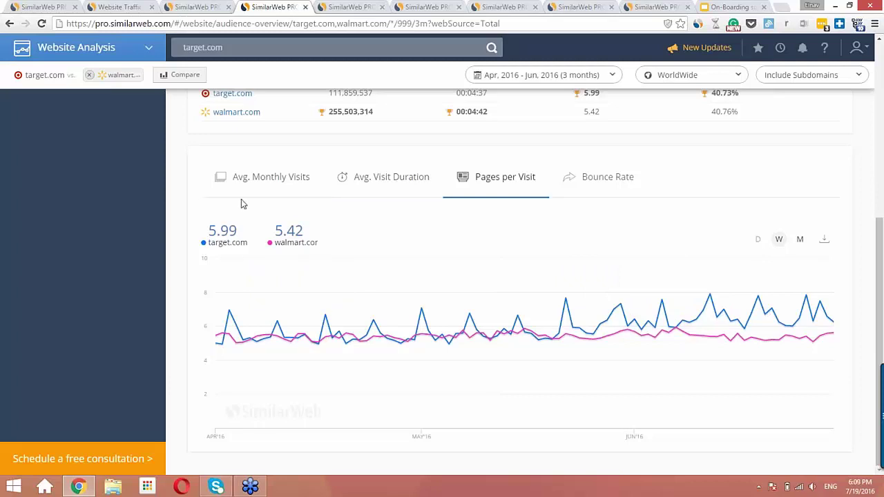
Open the Traffic Sources overview comparing target.com and walmart.com and inspect each site's share of direct traffic.
{"action": "scroll", "coordinate": [241, 199], "scroll_direction": "up", "scroll_amount": 3}
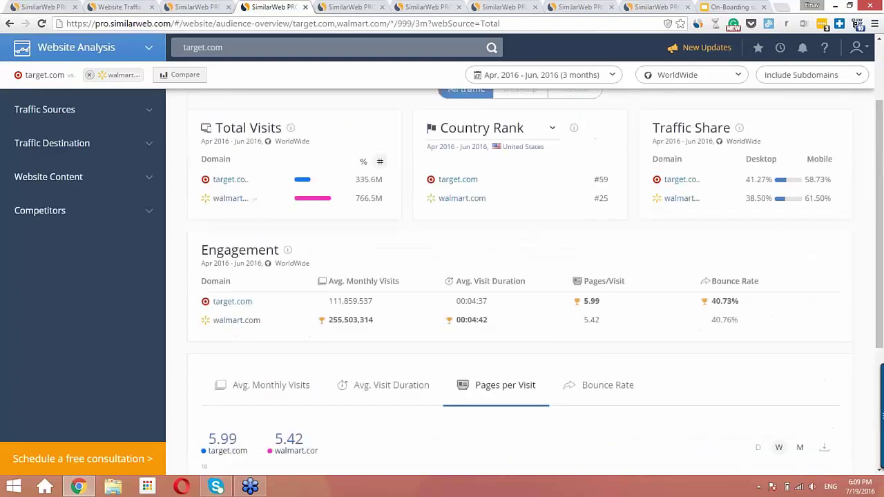
{"action": "scroll", "coordinate": [207, 228], "scroll_direction": "up", "scroll_amount": 2}
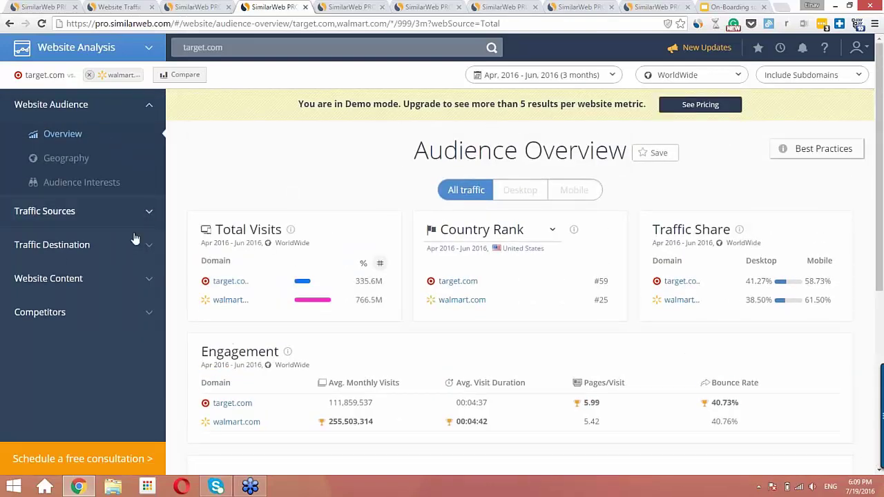
{"action": "left_click", "coordinate": [111, 211]}
{"action": "left_click", "coordinate": [51, 239]}
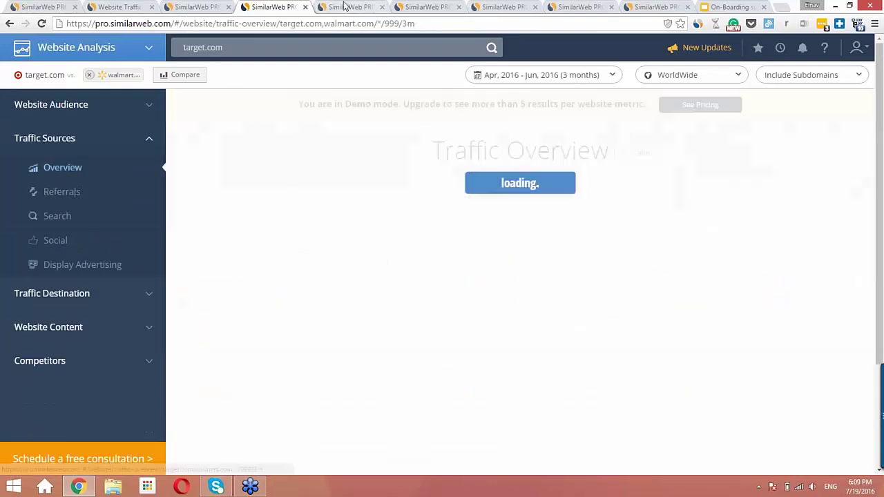
{"action": "left_click", "coordinate": [344, 6]}
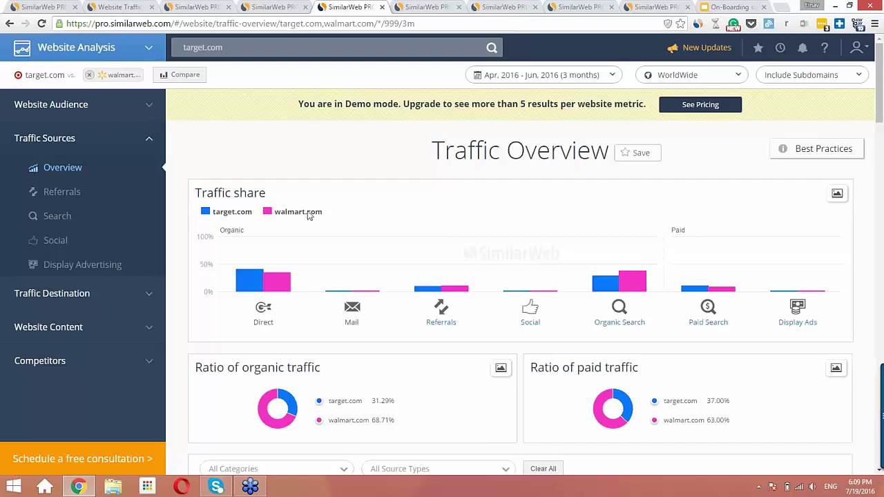
{"action": "mouse_move", "coordinate": [241, 289]}
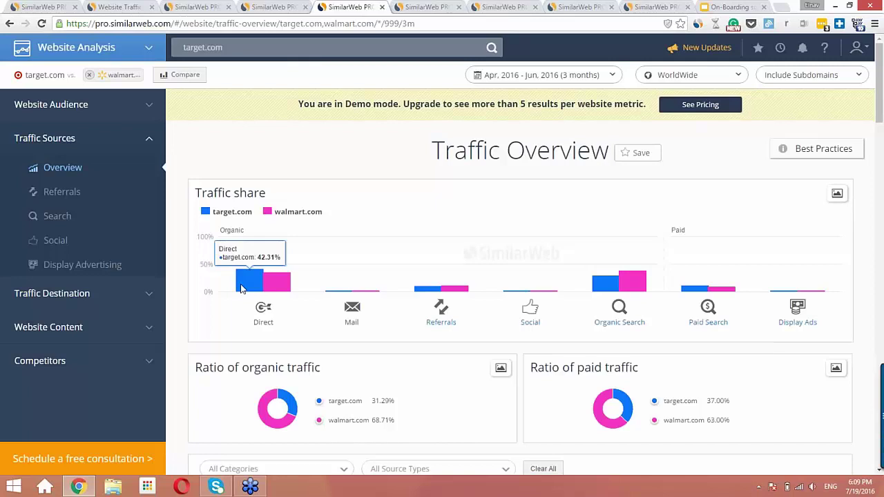
{"action": "mouse_move", "coordinate": [277, 291]}
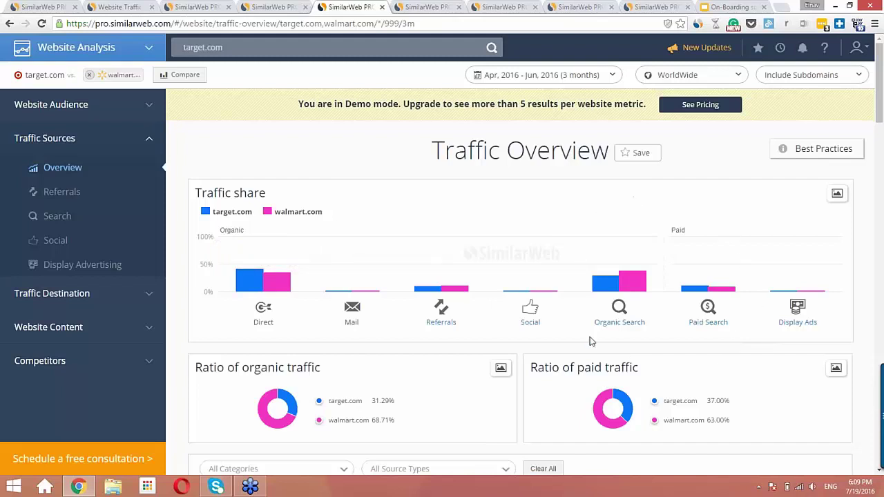
Compare the traffic shares of target.com and walmart.com for organic search, display ads and referrals.
{"action": "mouse_move", "coordinate": [619, 297]}
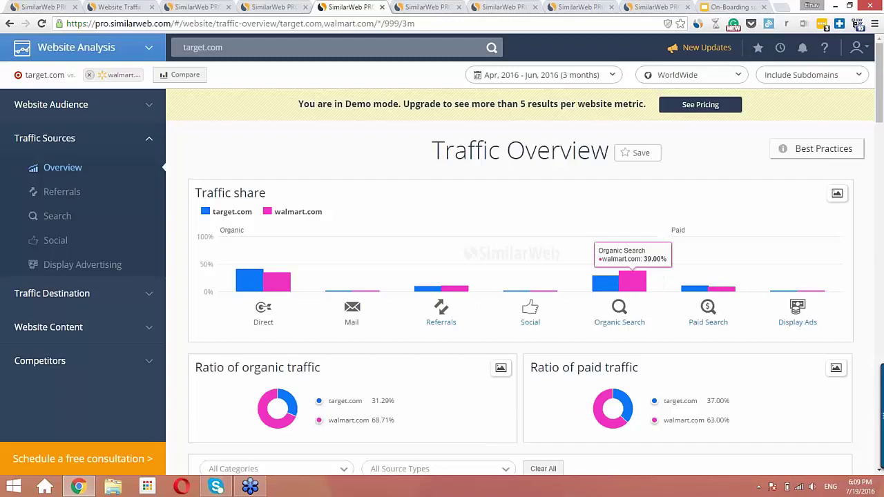
{"action": "mouse_move", "coordinate": [599, 286]}
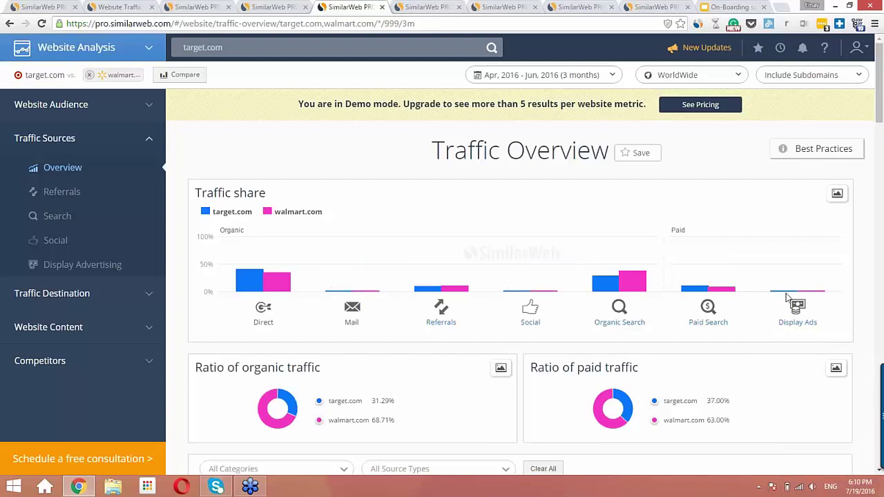
{"action": "mouse_move", "coordinate": [789, 296]}
{"action": "mouse_move", "coordinate": [455, 287]}
{"action": "mouse_move", "coordinate": [425, 293]}
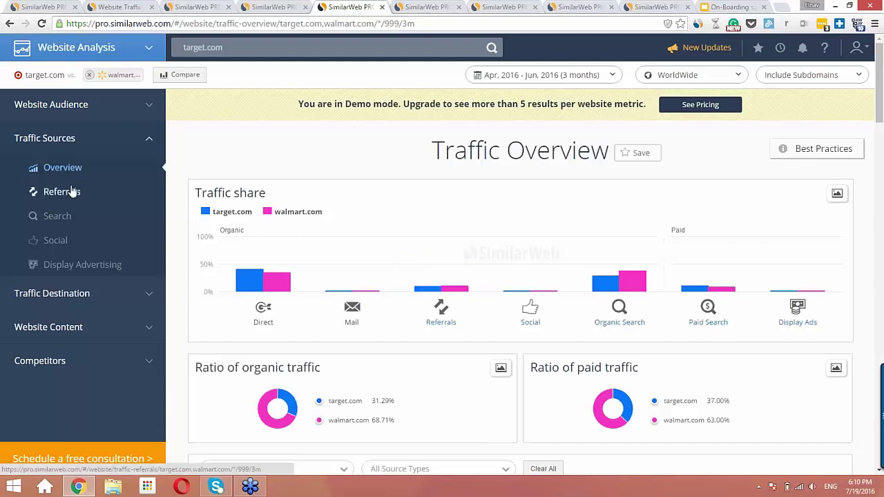
Open the Referrals analysis of target.com and walmart.com and inspect each site's share of desktop referral traffic.
{"action": "left_click", "coordinate": [441, 306]}
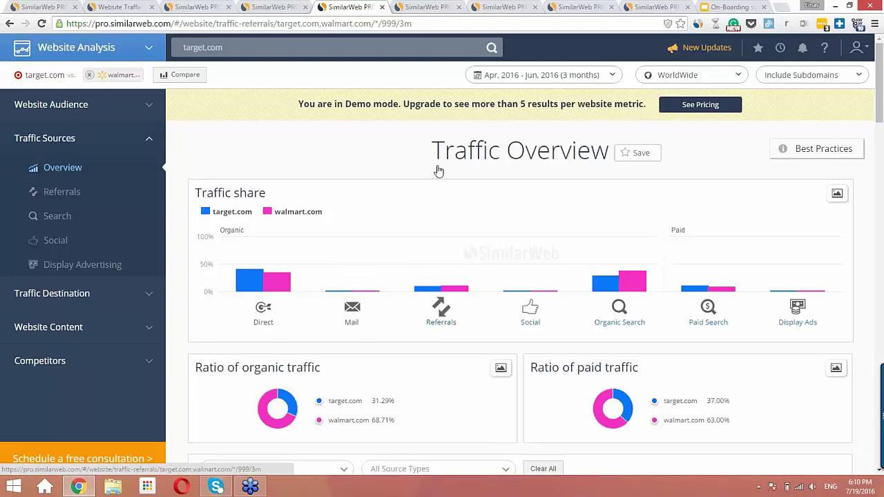
{"action": "left_click", "coordinate": [424, 7]}
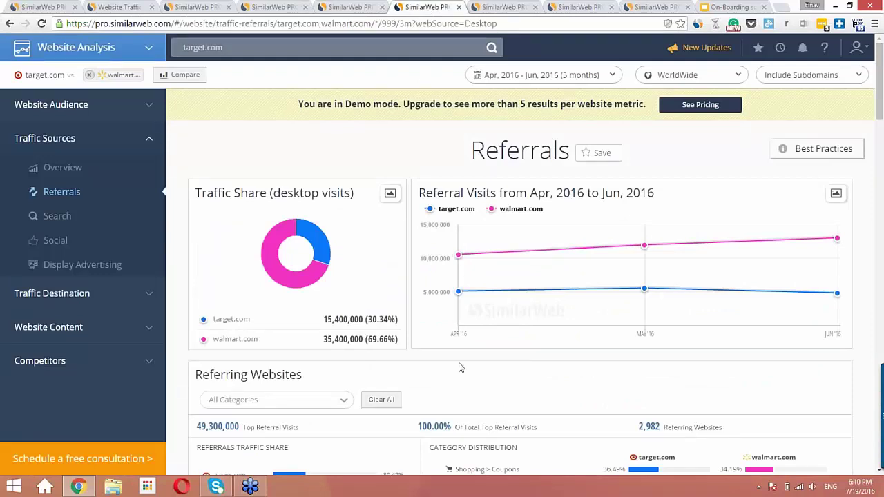
{"action": "mouse_move", "coordinate": [296, 295]}
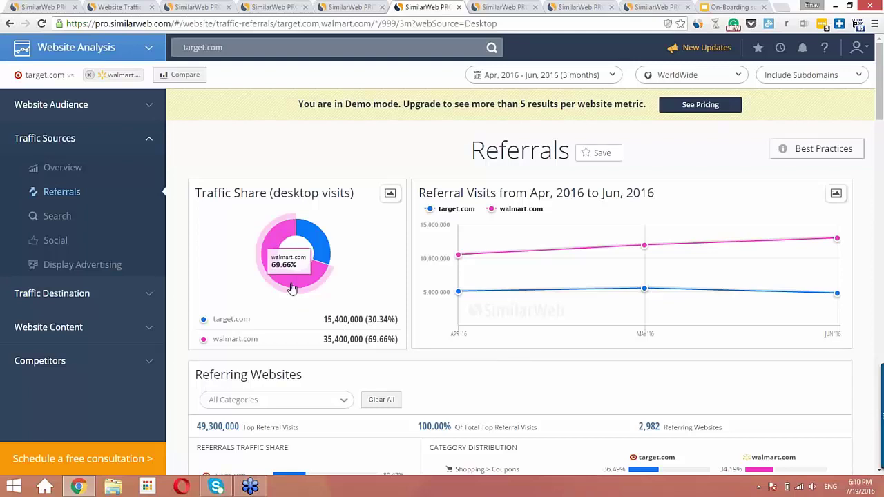
{"action": "mouse_move", "coordinate": [323, 248]}
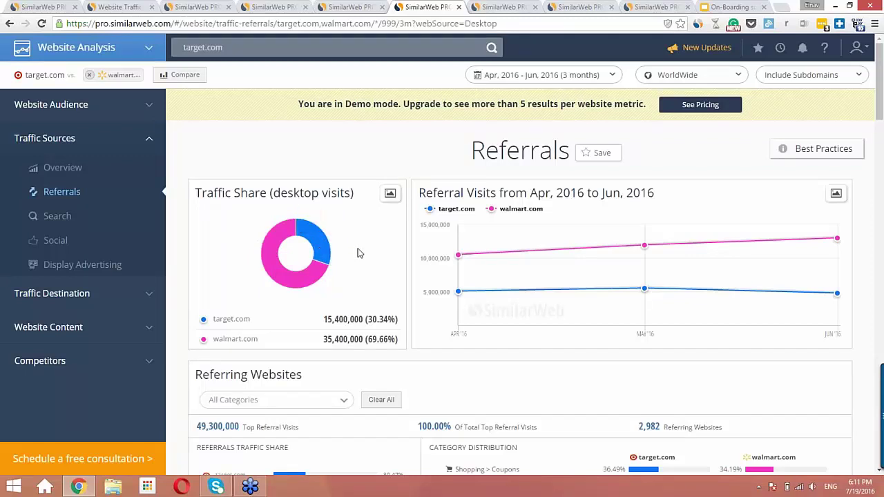
Examine the category distribution of the referring websites and how each referring domain's traffic splits between target.com and walmart.com.
{"action": "scroll", "coordinate": [358, 253], "scroll_direction": "down", "scroll_amount": 2}
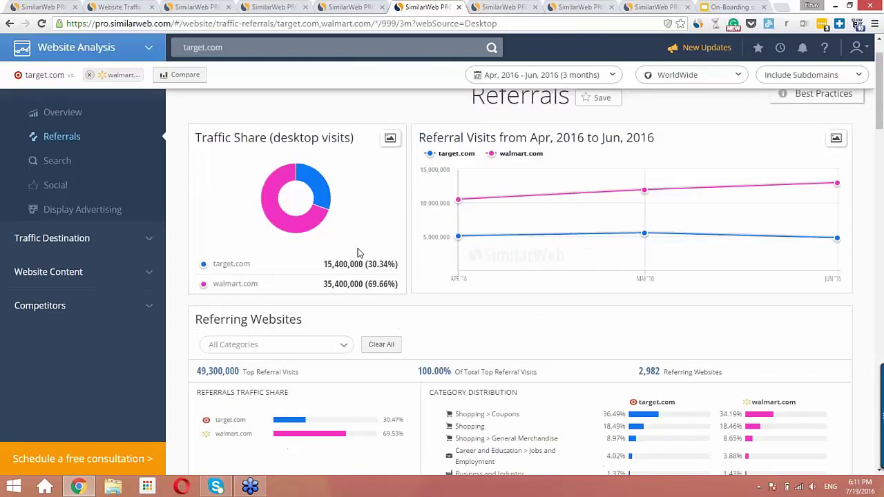
{"action": "scroll", "coordinate": [358, 254], "scroll_direction": "down", "scroll_amount": 2}
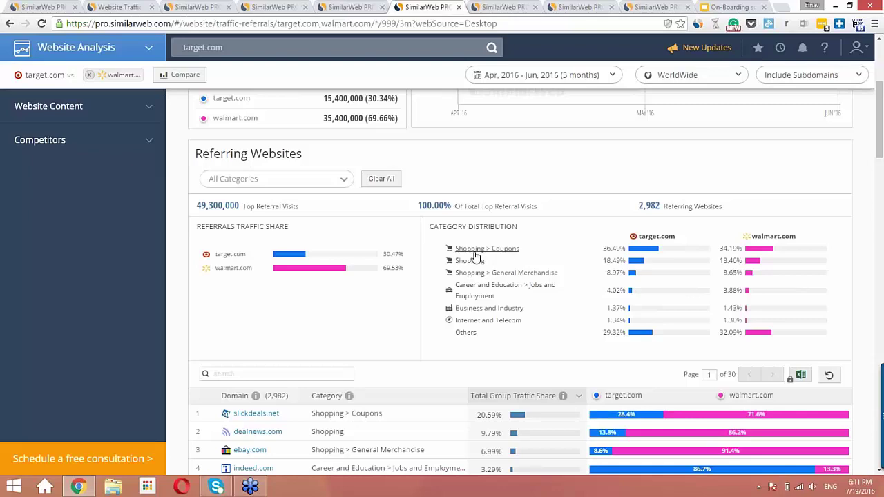
{"action": "scroll", "coordinate": [475, 256], "scroll_direction": "down", "scroll_amount": 3}
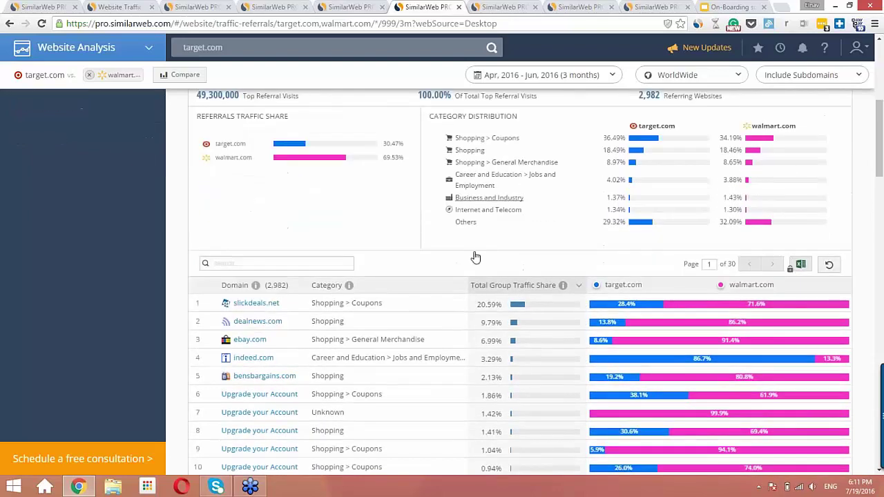
{"action": "scroll", "coordinate": [475, 257], "scroll_direction": "down", "scroll_amount": 2}
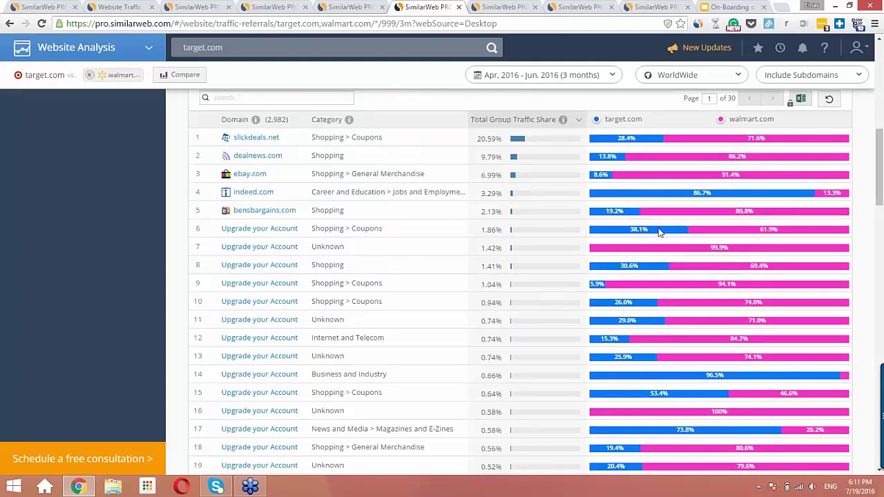
{"action": "mouse_move", "coordinate": [251, 141]}
{"action": "scroll", "coordinate": [714, 291], "scroll_direction": "down", "scroll_amount": 3}
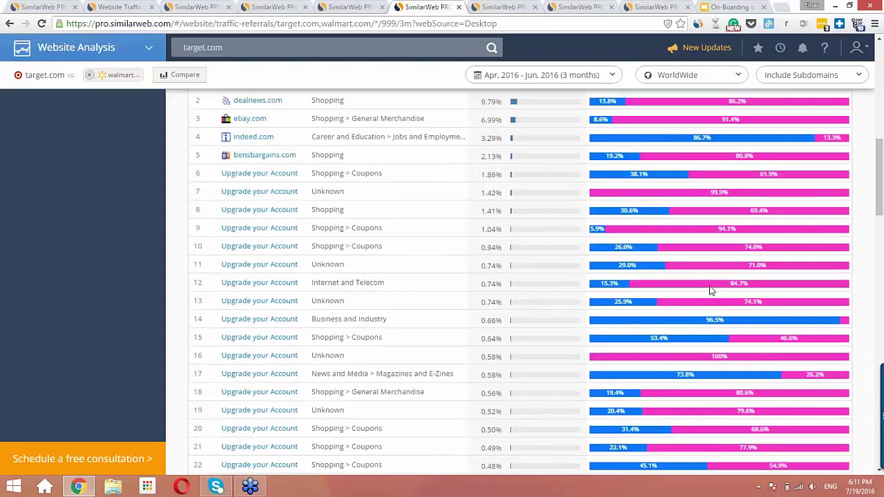
{"action": "scroll", "coordinate": [711, 289], "scroll_direction": "down", "scroll_amount": 1}
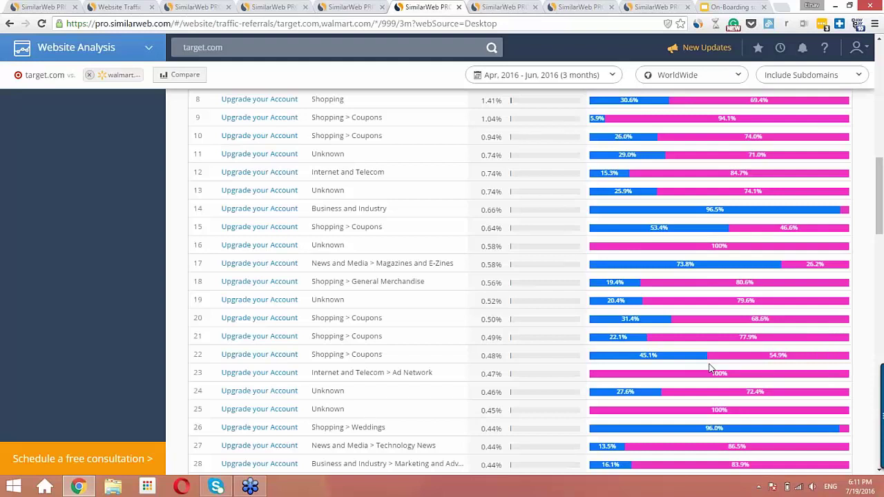
{"action": "scroll", "coordinate": [709, 368], "scroll_direction": "up", "scroll_amount": 5}
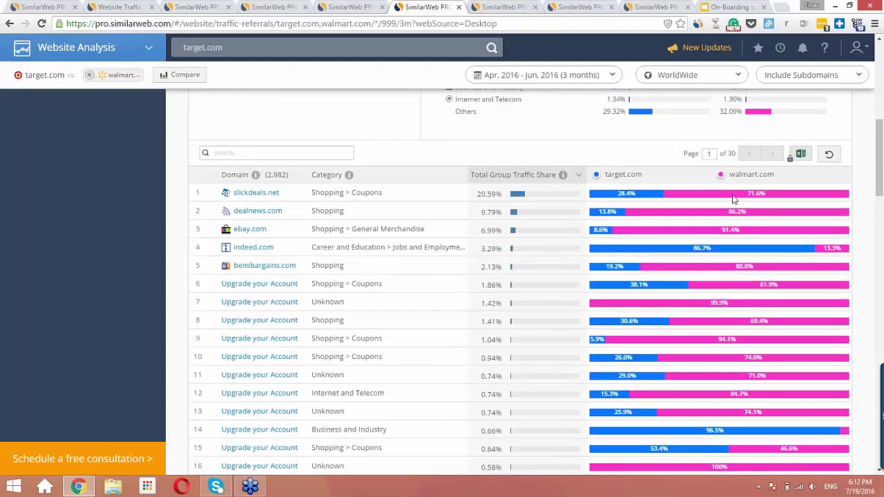
{"action": "left_click", "coordinate": [800, 155]}
{"action": "scroll", "coordinate": [738, 299], "scroll_direction": "up", "scroll_amount": 3}
{"action": "scroll", "coordinate": [738, 299], "scroll_direction": "up", "scroll_amount": 4}
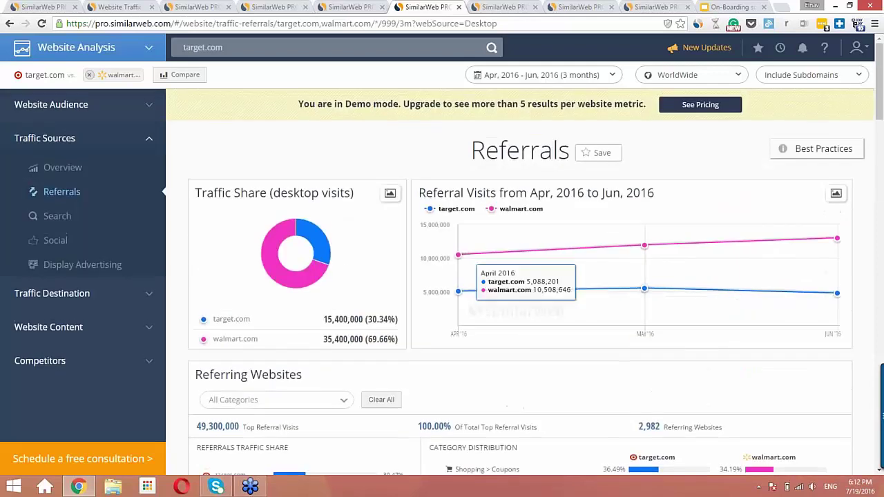
Open the Search traffic analysis for both sites and compare their organic versus paid shares and top search terms.
{"action": "left_click", "coordinate": [50, 217]}
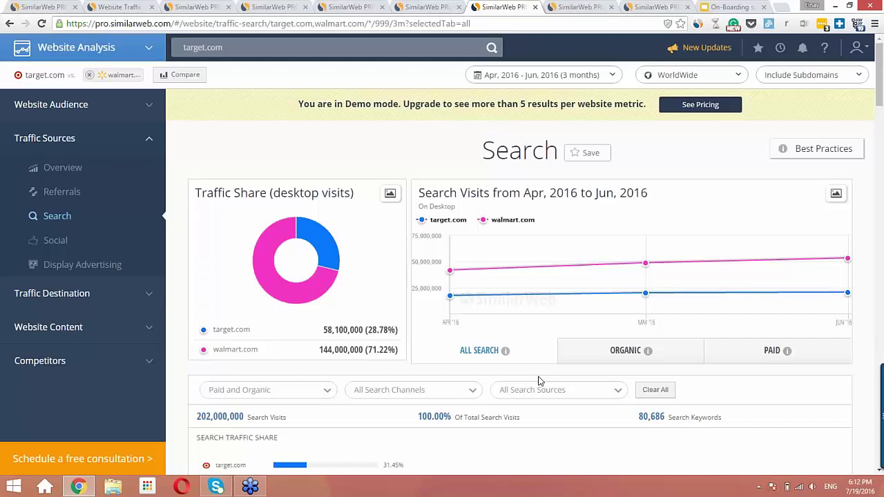
{"action": "scroll", "coordinate": [541, 381], "scroll_direction": "down", "scroll_amount": 1}
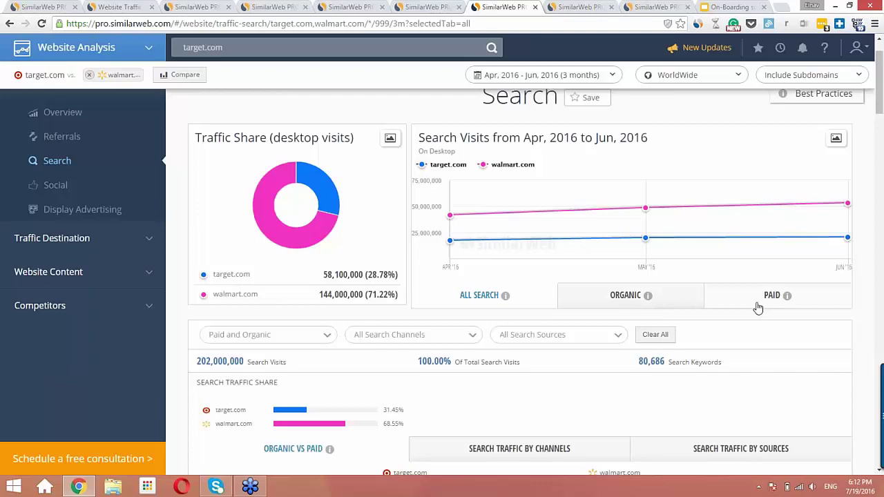
{"action": "scroll", "coordinate": [743, 351], "scroll_direction": "down", "scroll_amount": 2}
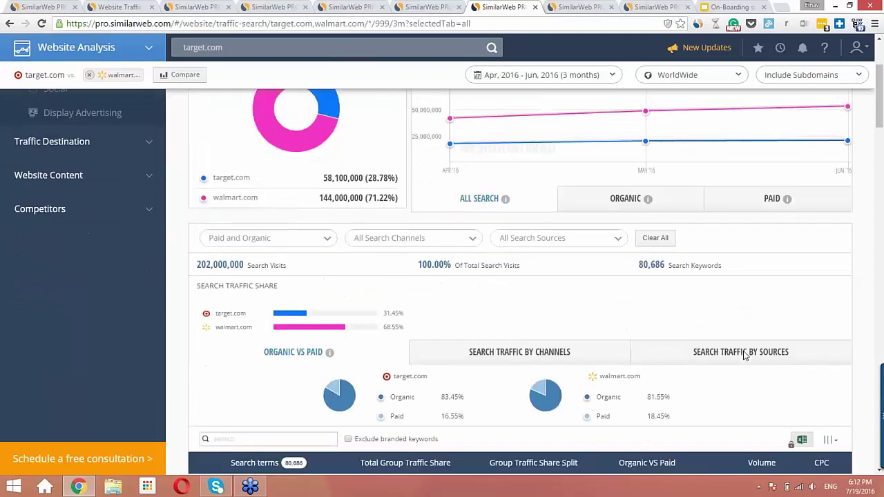
{"action": "scroll", "coordinate": [743, 355], "scroll_direction": "down", "scroll_amount": 1}
{"action": "scroll", "coordinate": [743, 355], "scroll_direction": "down", "scroll_amount": 1}
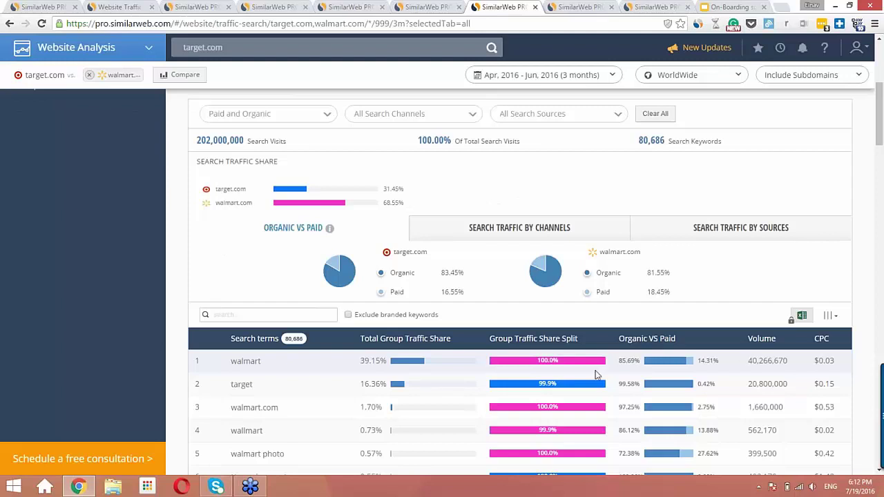
{"action": "mouse_move", "coordinate": [342, 280]}
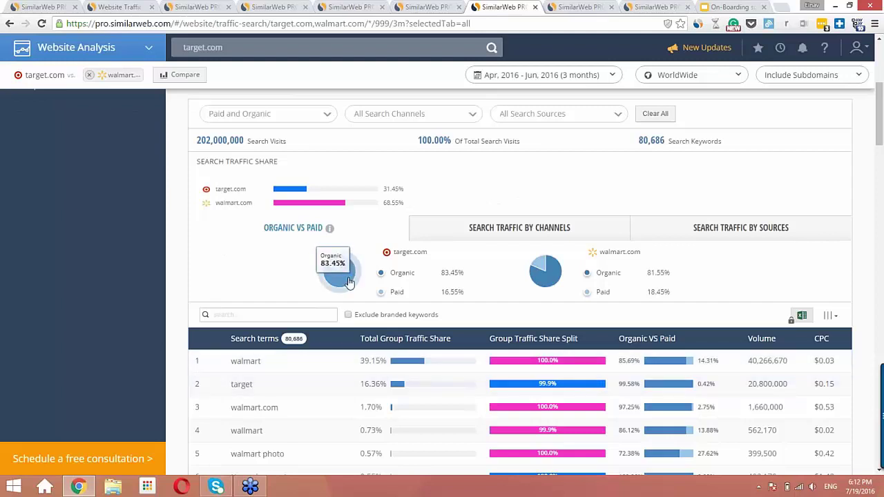
{"action": "mouse_move", "coordinate": [549, 287]}
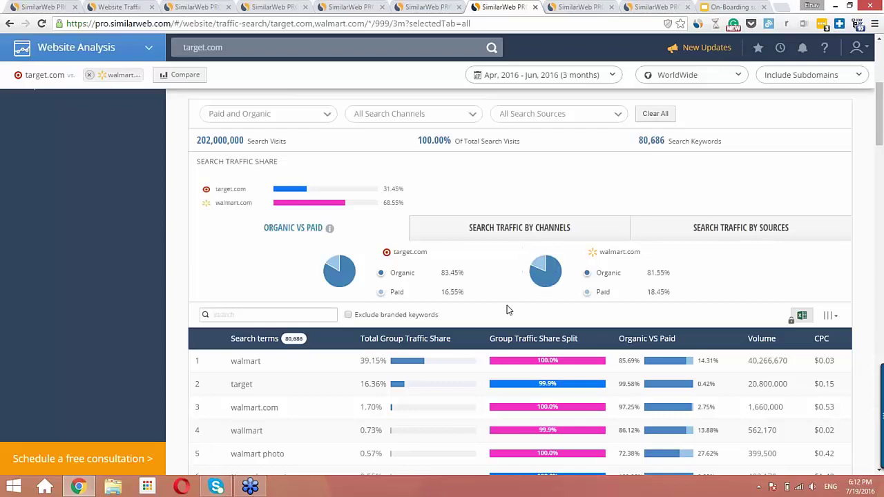
{"action": "scroll", "coordinate": [507, 308], "scroll_direction": "down", "scroll_amount": 1}
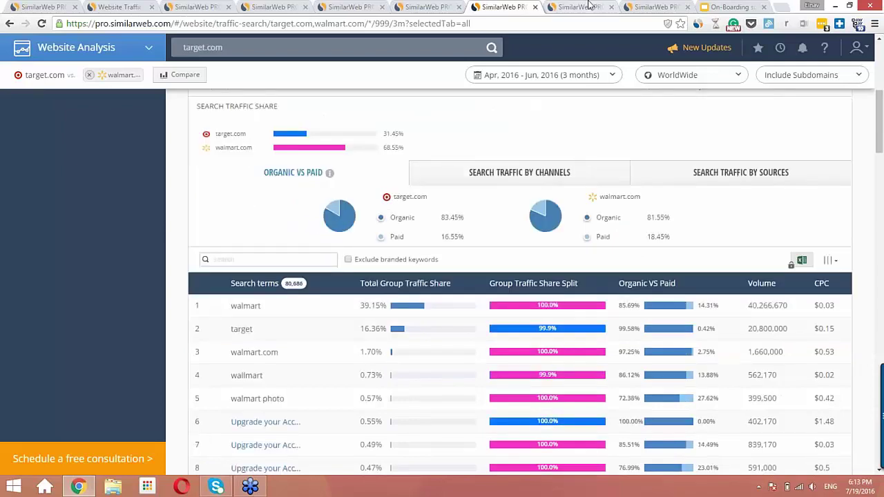
Switch to the Search analysis of walmart.com alone and review its table of search terms.
{"action": "left_click", "coordinate": [590, 5]}
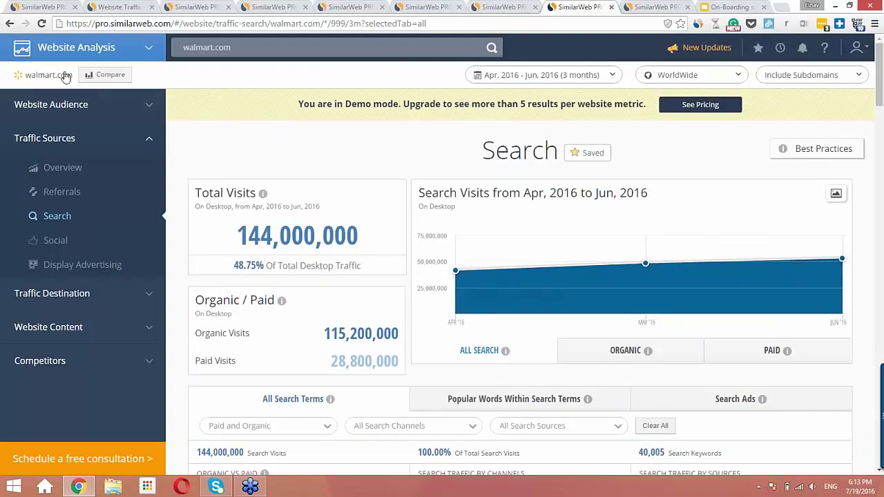
{"action": "mouse_move", "coordinate": [43, 74]}
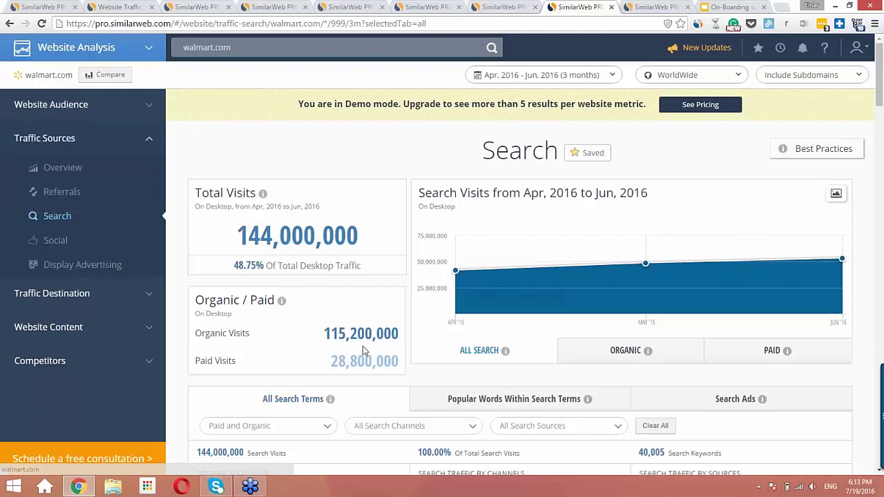
{"action": "scroll", "coordinate": [363, 346], "scroll_direction": "down", "scroll_amount": 3}
{"action": "scroll", "coordinate": [365, 350], "scroll_direction": "down", "scroll_amount": 5}
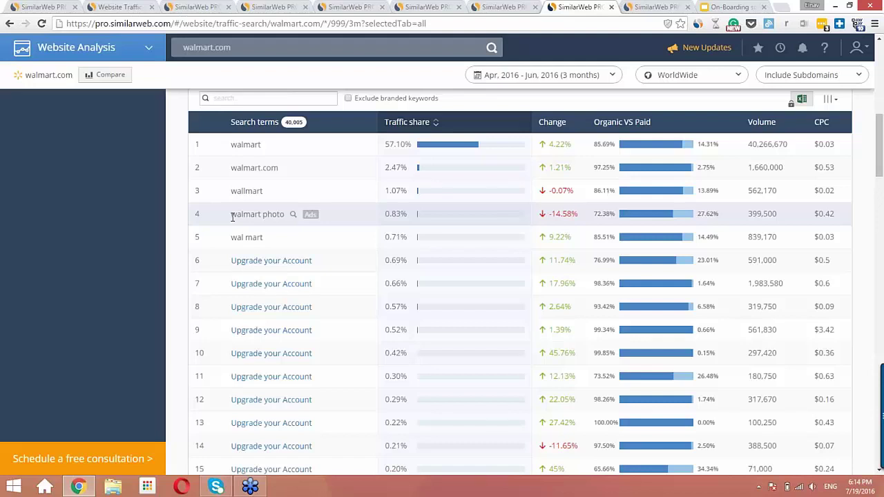
Look through the date range options of walmart.com's search analysis and choose Last 3 months.
{"action": "scroll", "coordinate": [233, 216], "scroll_direction": "up", "scroll_amount": 4}
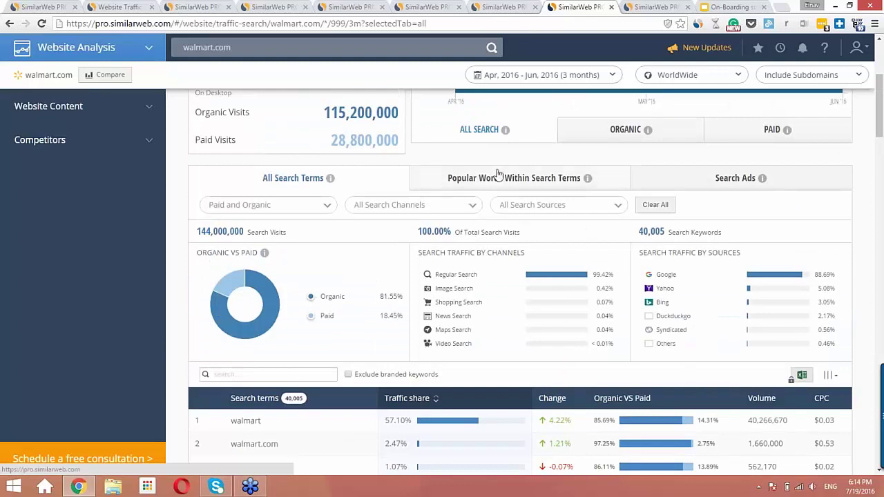
{"action": "left_click", "coordinate": [612, 74]}
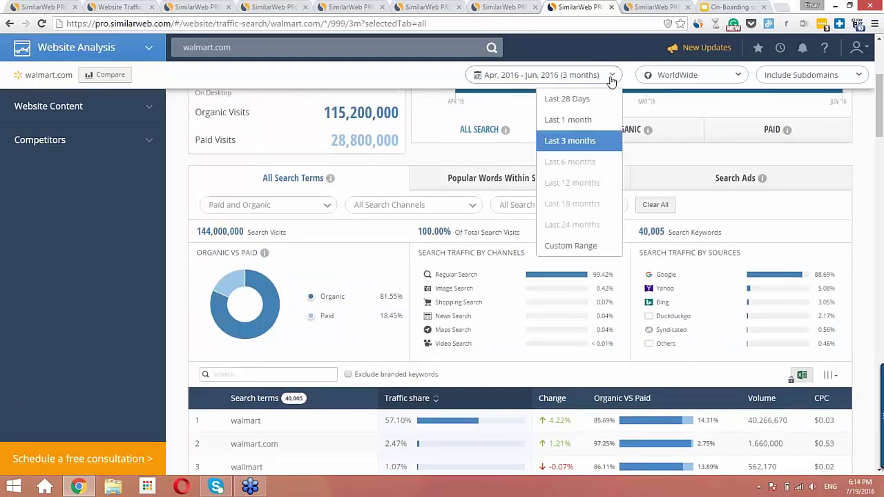
{"action": "left_click", "coordinate": [570, 142]}
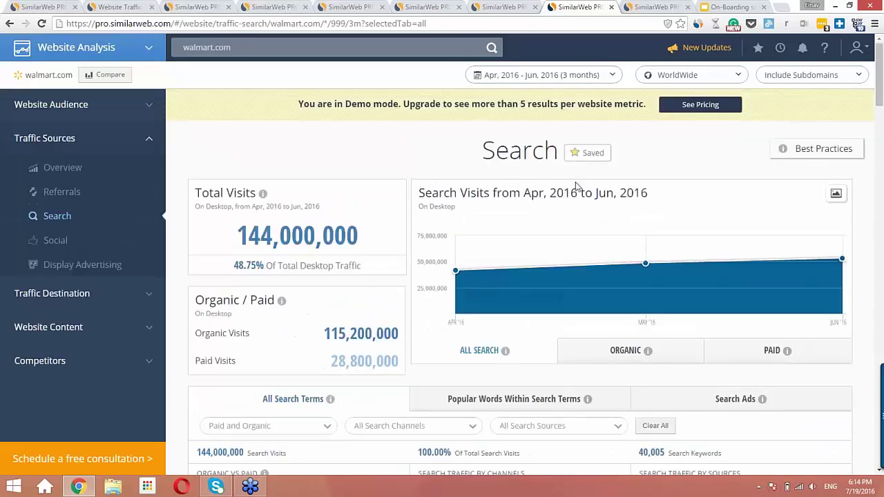
Check the saved marker of walmart.com's Search analysis and view the list of saved analyses.
{"action": "left_click", "coordinate": [577, 154]}
{"action": "left_click", "coordinate": [578, 155]}
{"action": "left_click", "coordinate": [758, 49]}
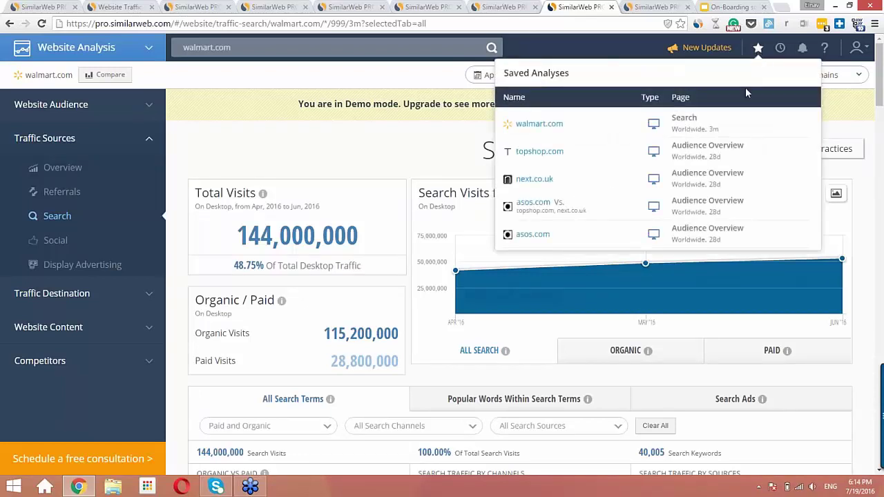
{"action": "left_click", "coordinate": [758, 48]}
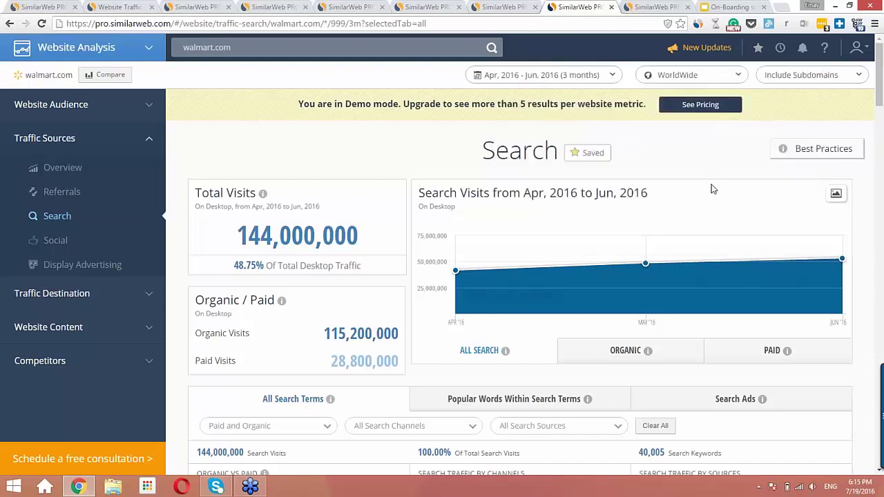
Go to Custom Dashboards and start a new website widget that compares target.com with walmart.com.
{"action": "left_click", "coordinate": [147, 50]}
{"action": "left_click", "coordinate": [128, 116]}
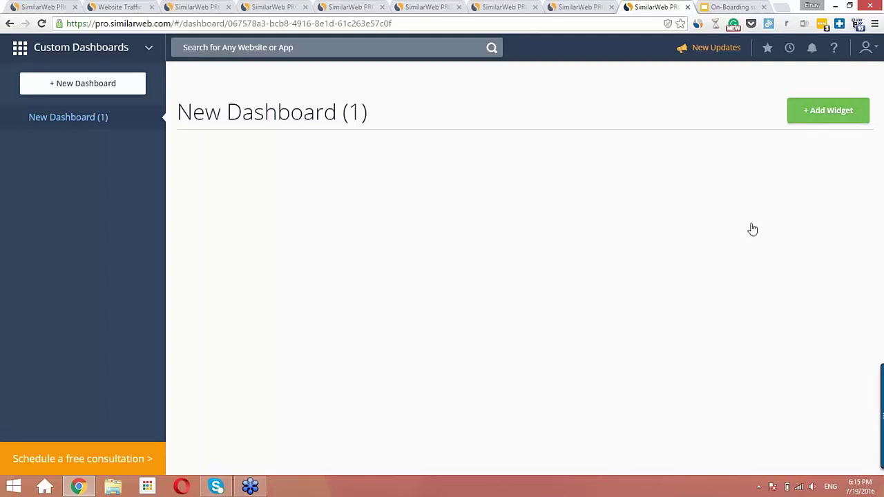
{"action": "left_click", "coordinate": [727, 284]}
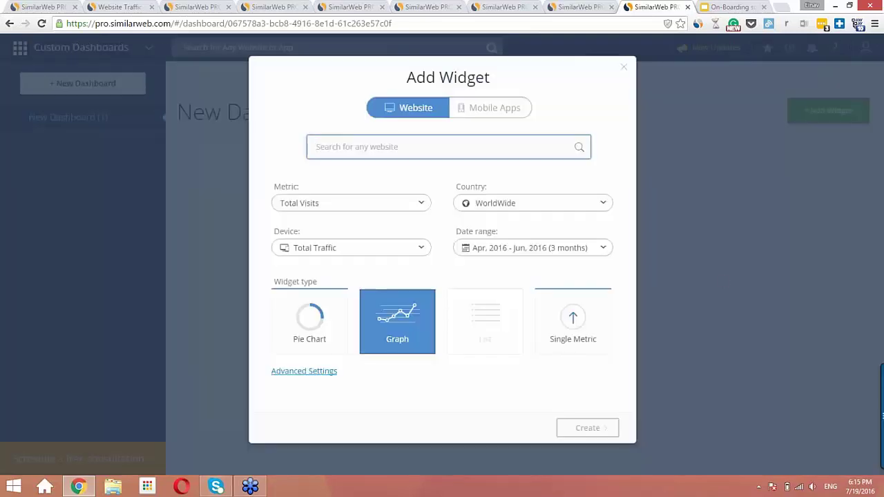
{"action": "type", "text": "targe"}
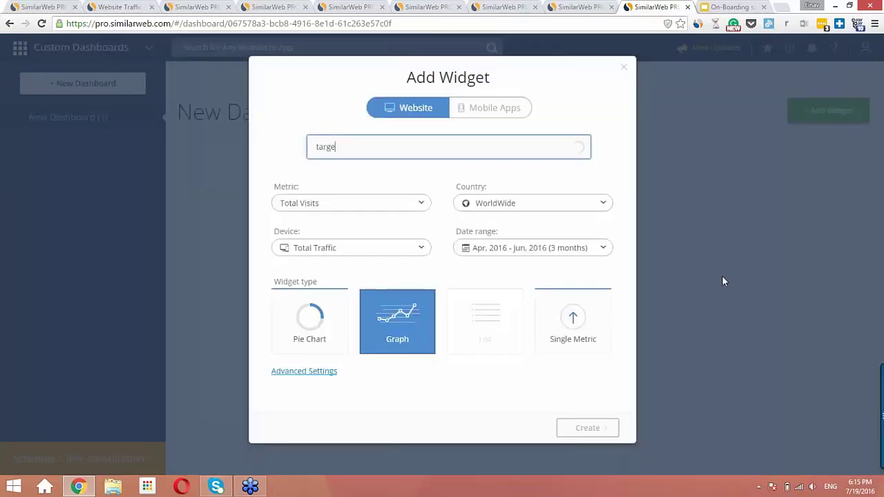
{"action": "type", "text": "t.com"}
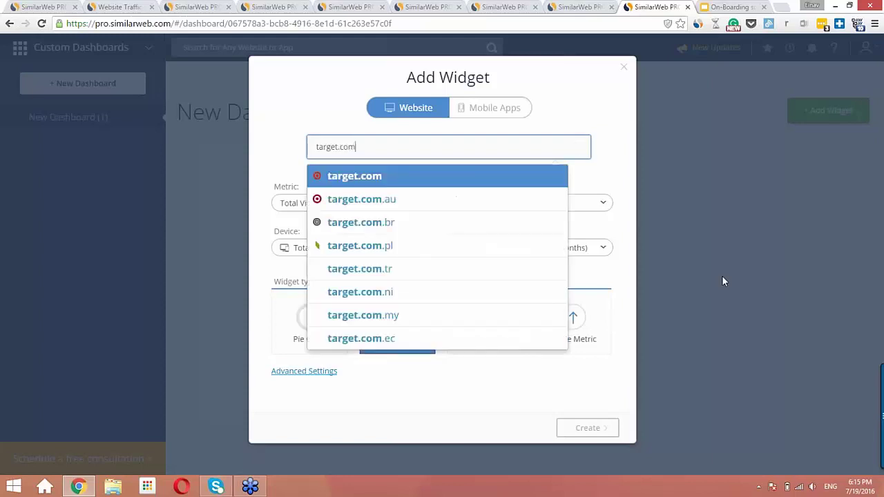
{"action": "key", "text": "Return"}
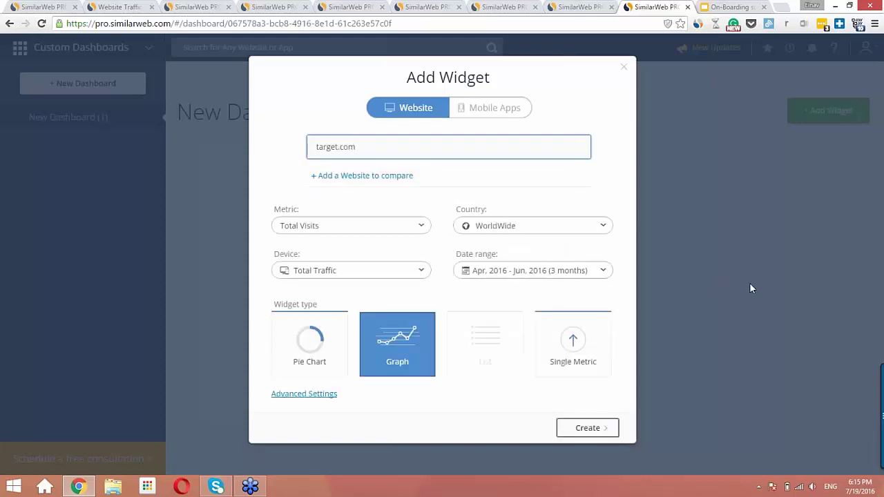
{"action": "left_click", "coordinate": [401, 175]}
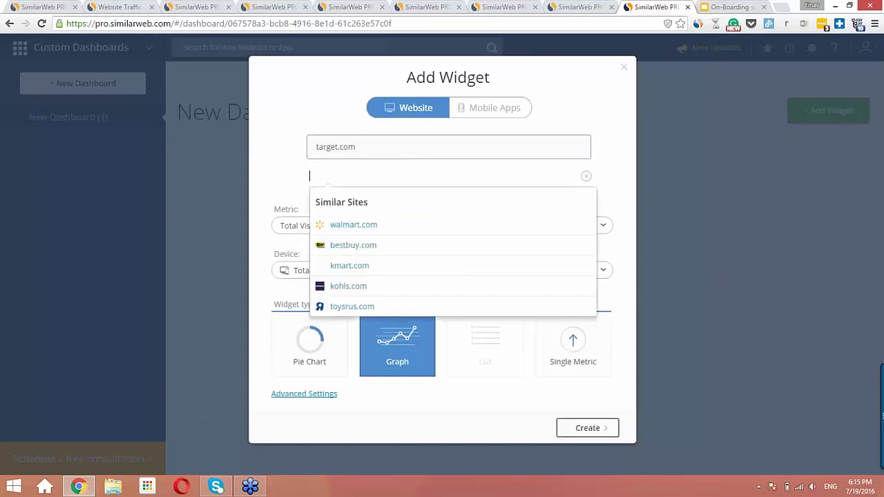
{"action": "left_click", "coordinate": [354, 225]}
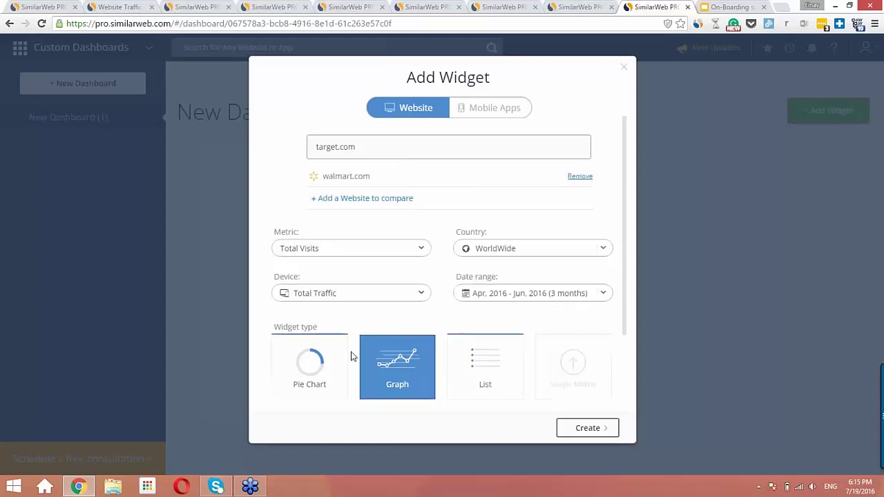
Set the widget's metric to Top Non-Branded Keywords and create the widget on the dashboard.
{"action": "left_click", "coordinate": [420, 252]}
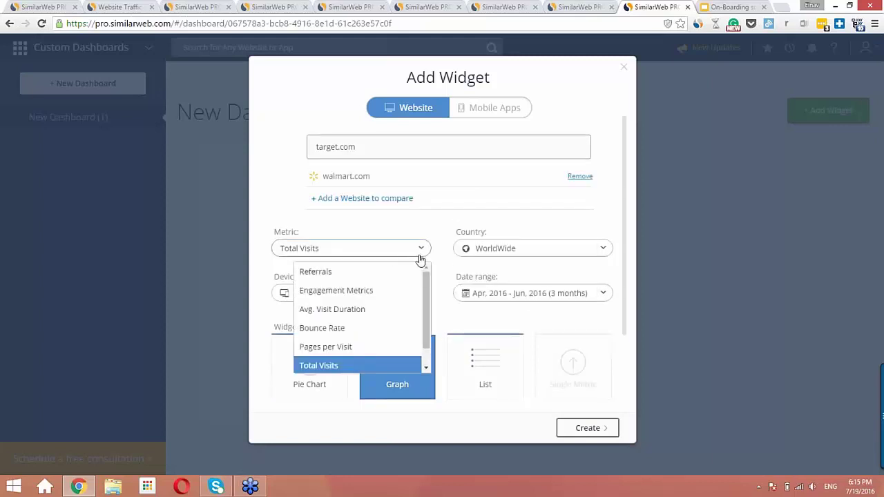
{"action": "scroll", "coordinate": [424, 328], "scroll_direction": "down", "scroll_amount": 1}
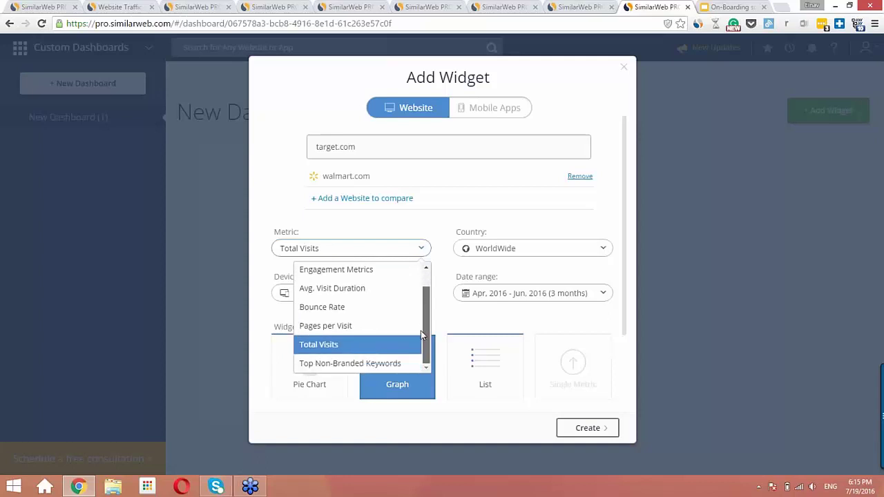
{"action": "left_click", "coordinate": [382, 367]}
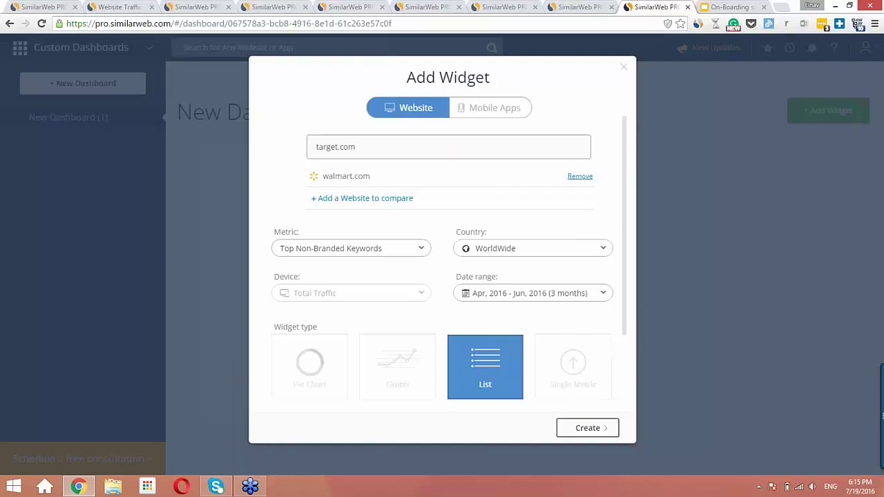
{"action": "left_click", "coordinate": [575, 430]}
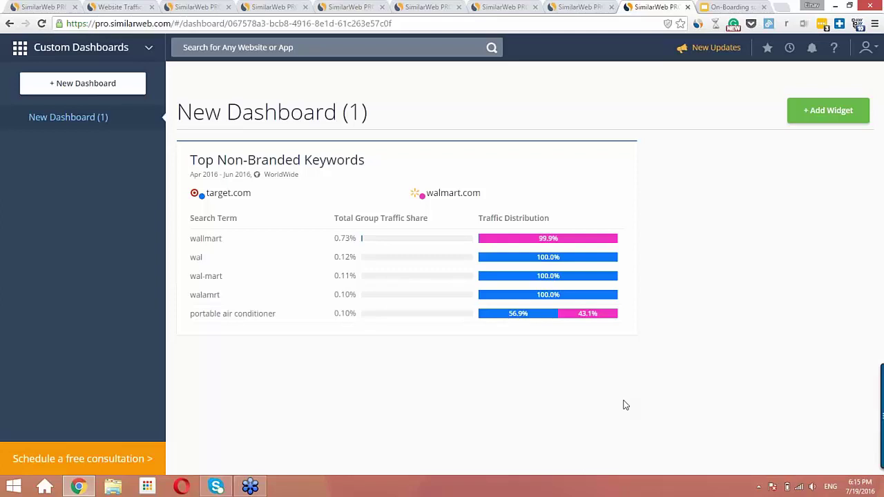
Switch to the On-Boarding summary part presentation in Google Slides to view the insights slide.
{"action": "left_click", "coordinate": [724, 7]}
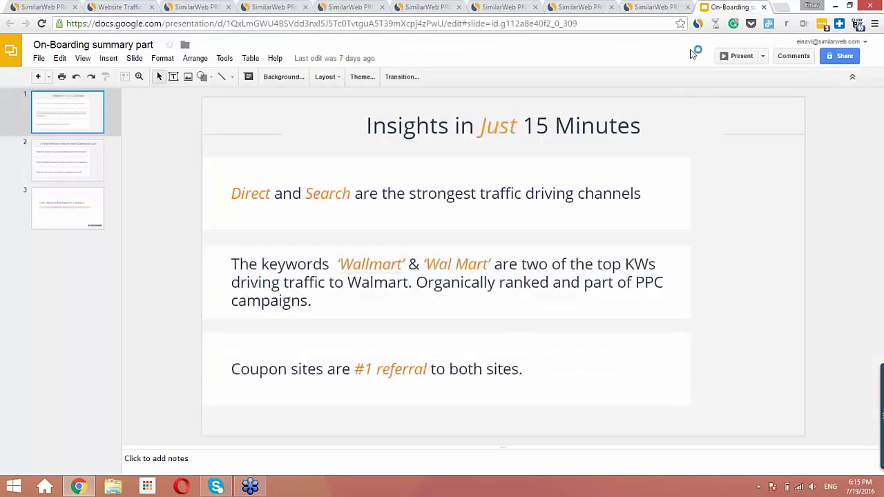